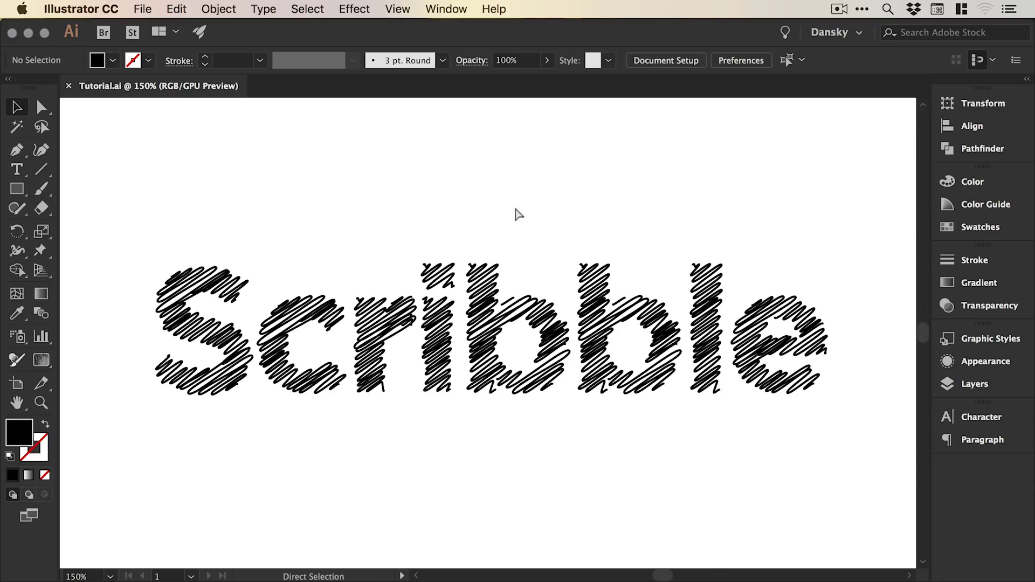
Step: Delete the old scribbled word from the artboard
key(super+0)
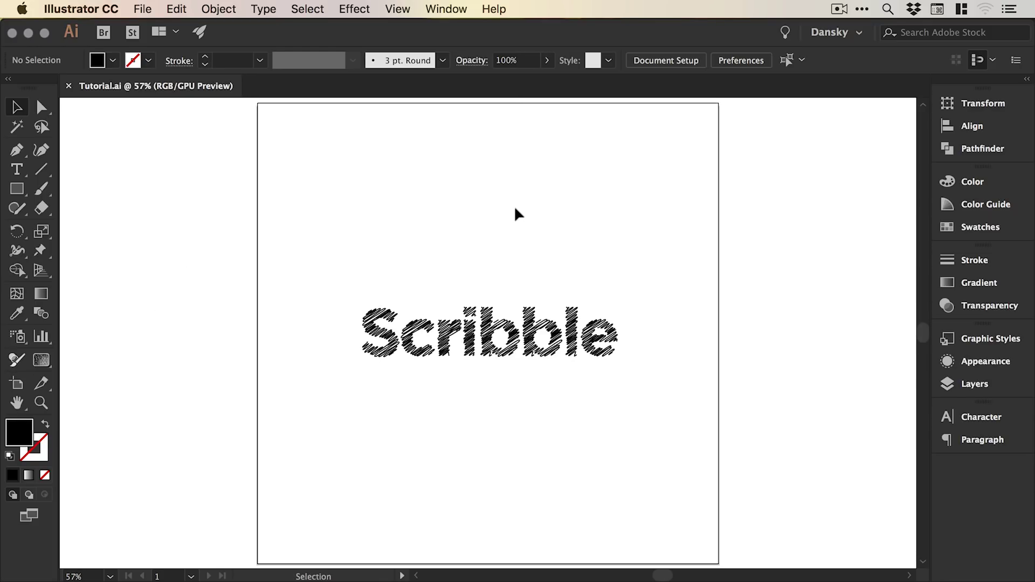
key(super+equal)
key(super+equal)
key(super+equal)
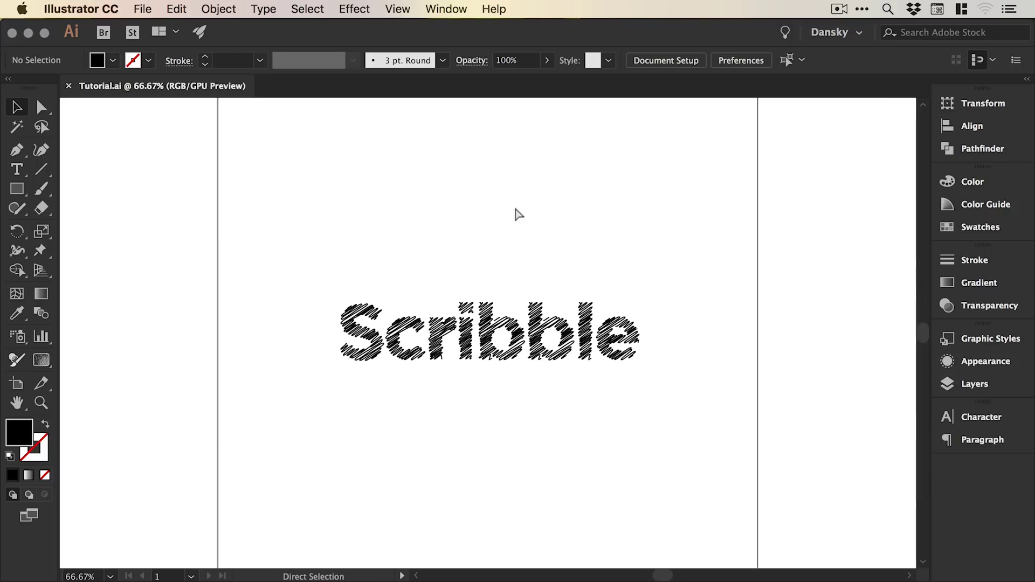
click(483, 394)
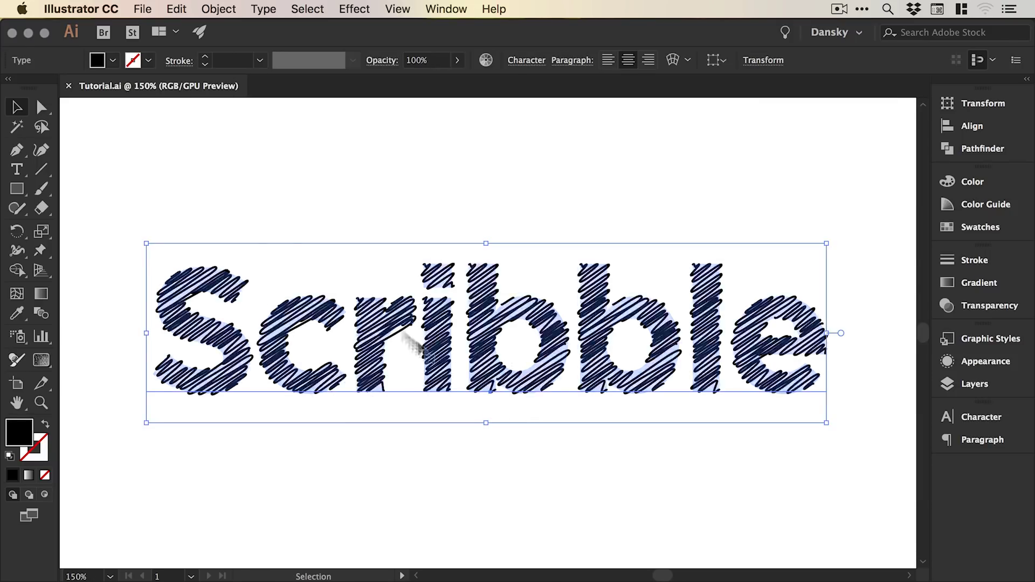
key(Delete)
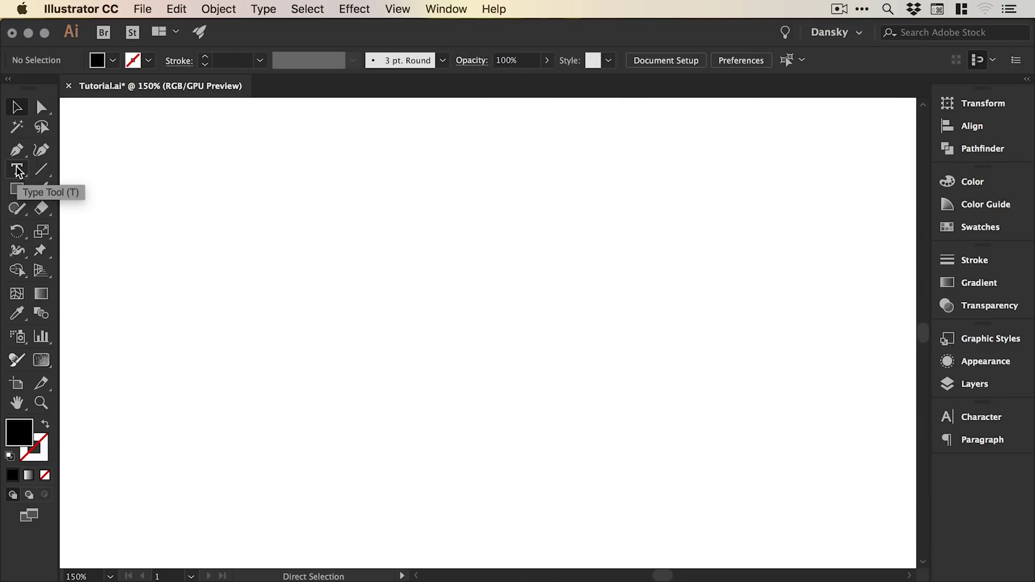
Step: Add new plain black text reading 'Scribble' on the artboard
click(17, 170)
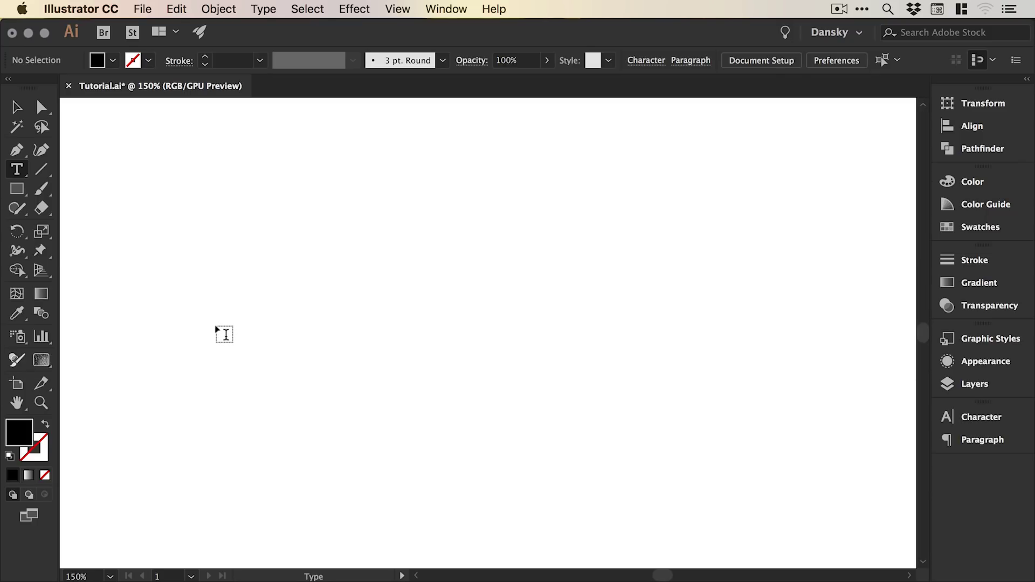
click(220, 329)
text(Scribble)
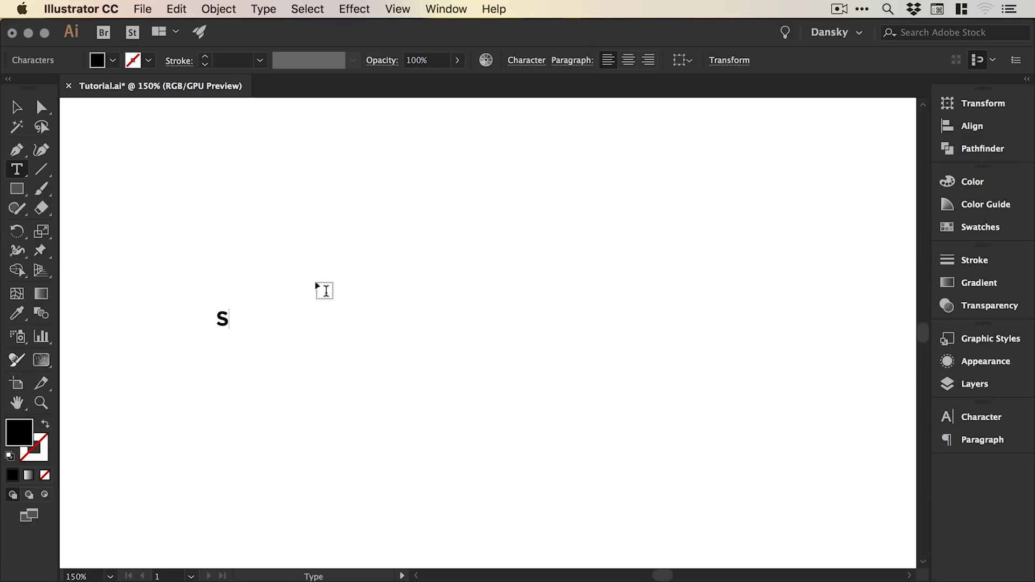
Step: Scale the Scribble text up to about 393 px wide and move it toward the artboard centre
click(17, 107)
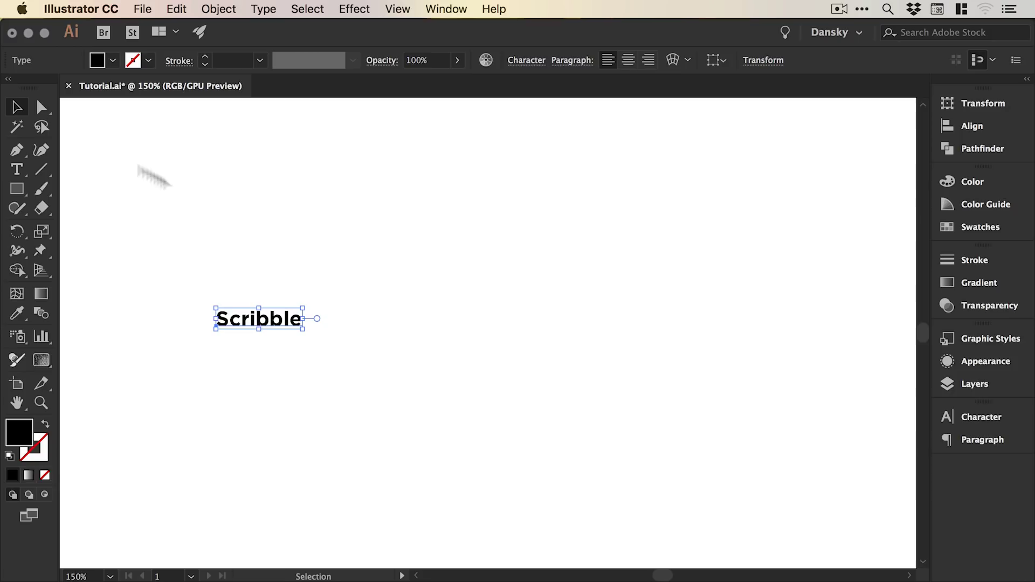
drag(303, 307, 768, 161)
drag(592, 263, 591, 342)
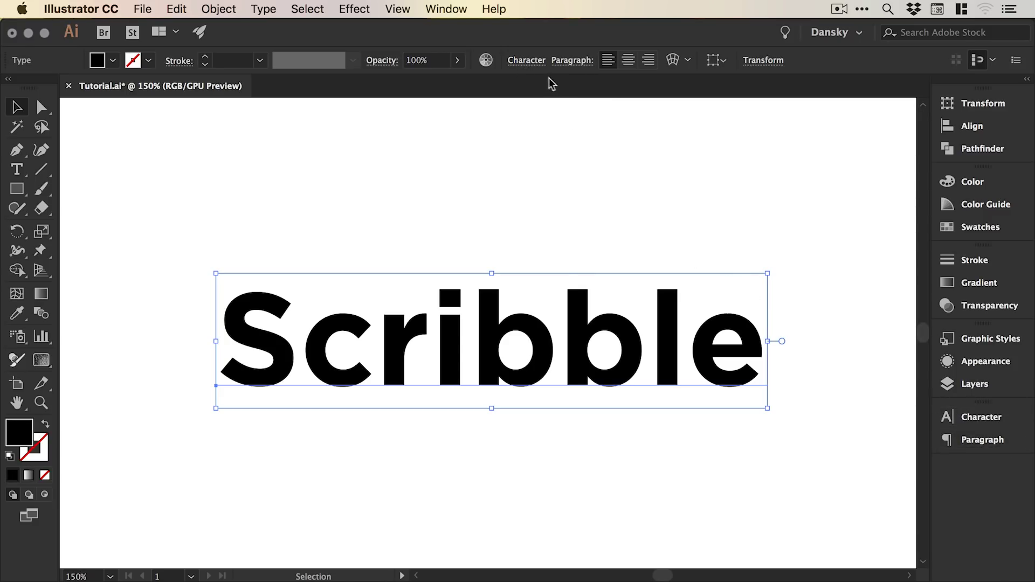
Step: In the Character settings, set the Scribble text to 120 pt with -40 tracking
click(536, 61)
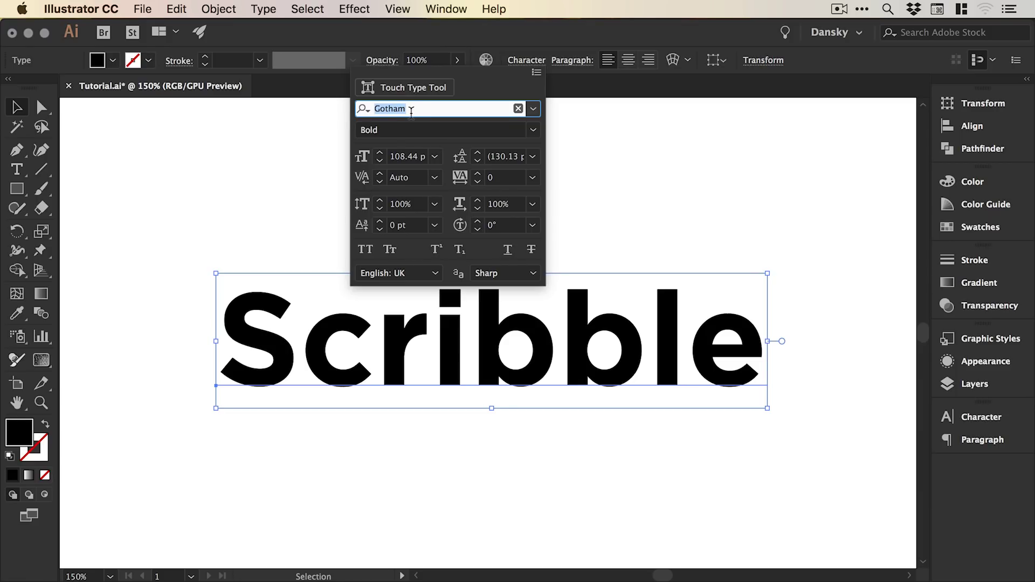
click(410, 156)
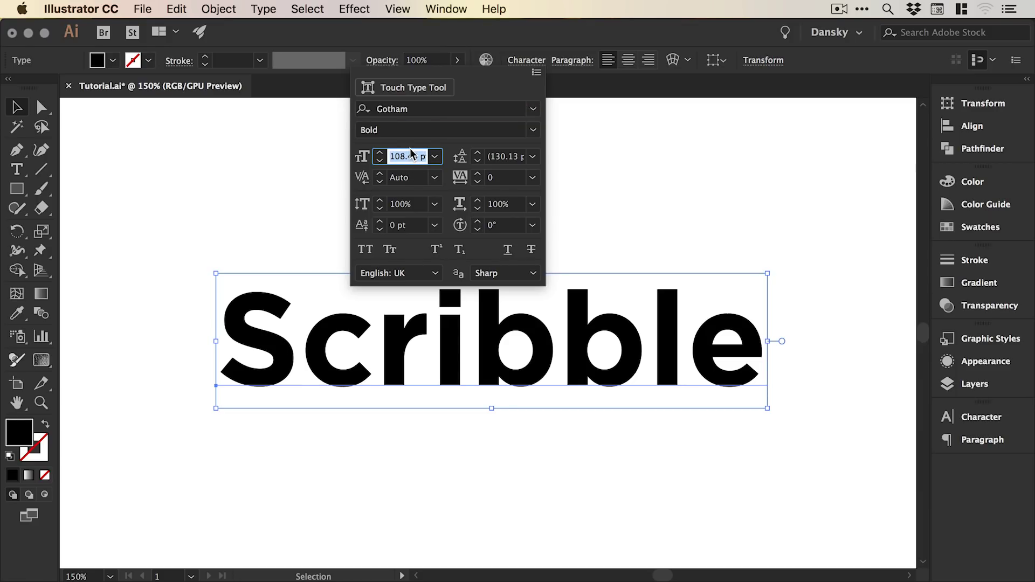
text(120)
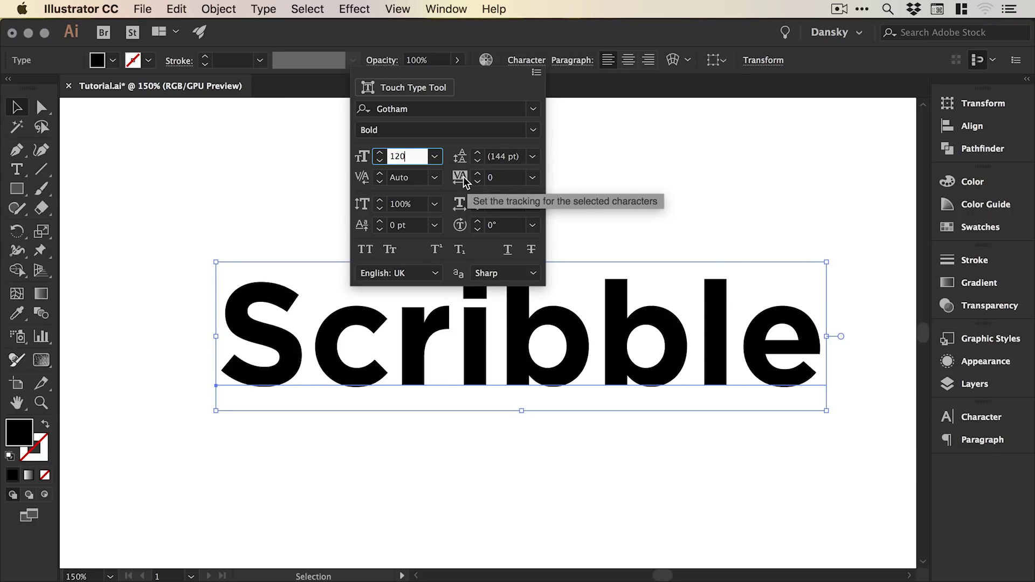
click(482, 178)
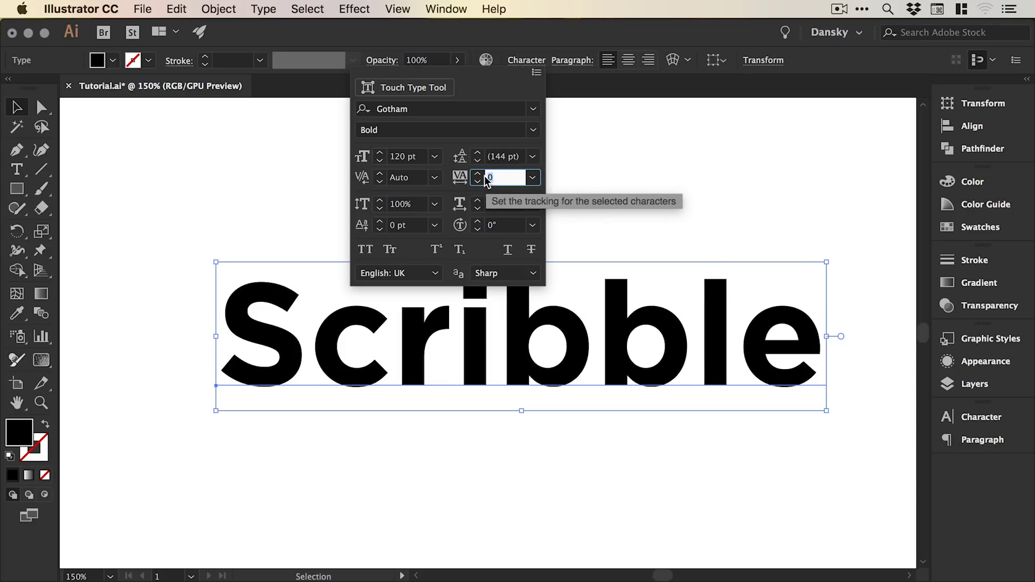
text(-)
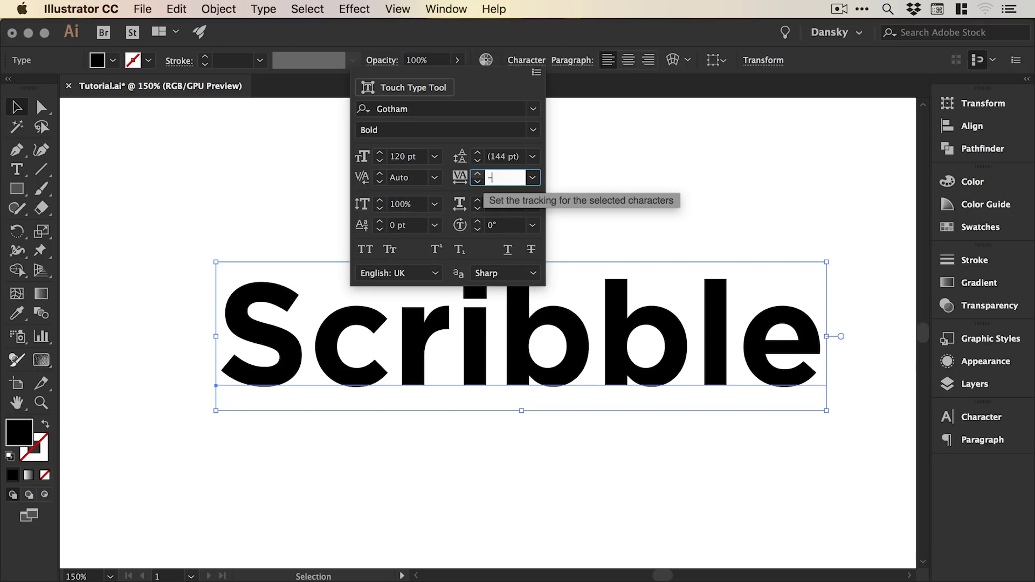
text(40)
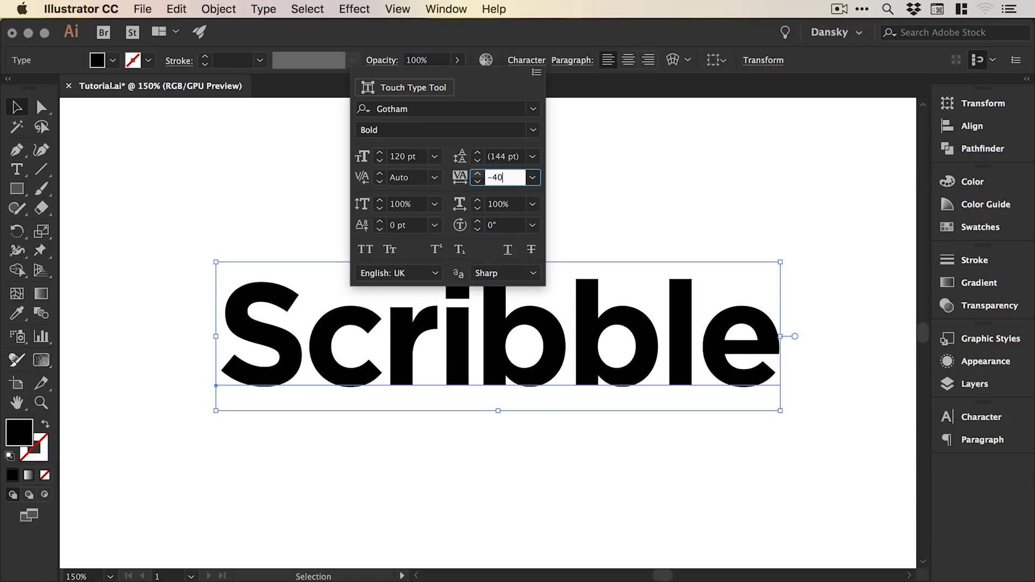
click(600, 177)
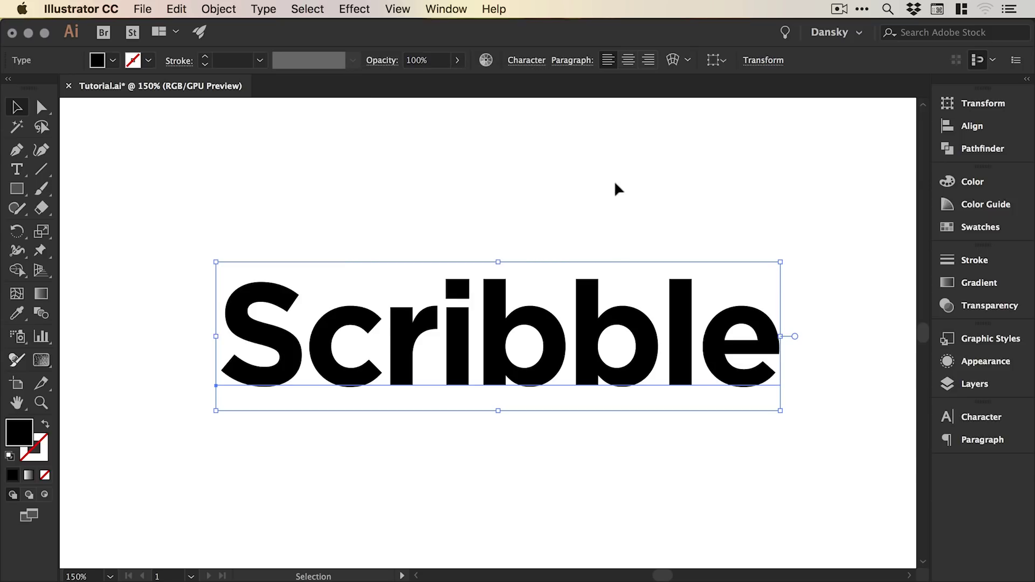
Step: Apply Effect > Stylize > Scribble to the text, previewing a 42° hatch with 2 px strokes and 4 px spacing
click(503, 226)
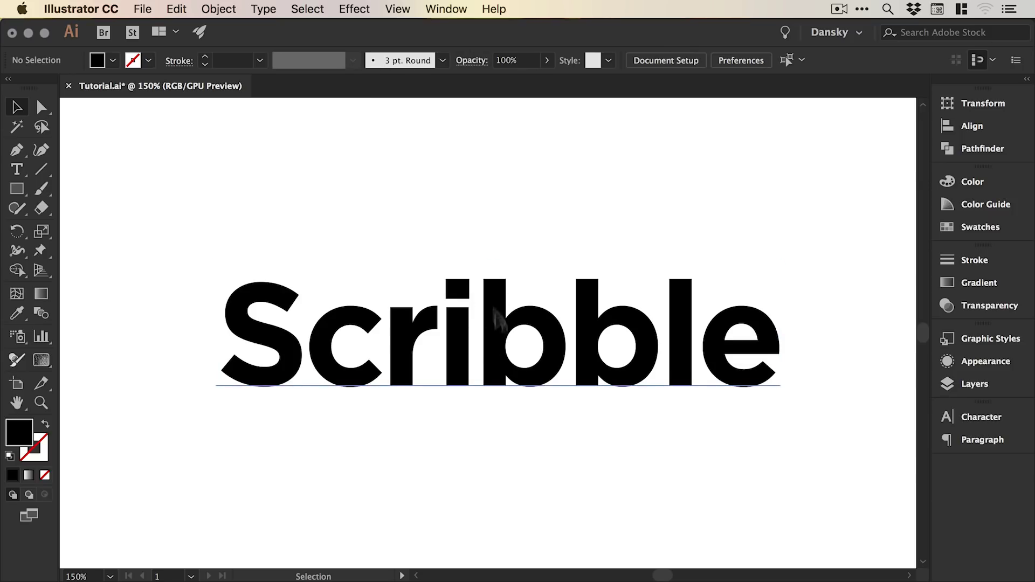
click(476, 330)
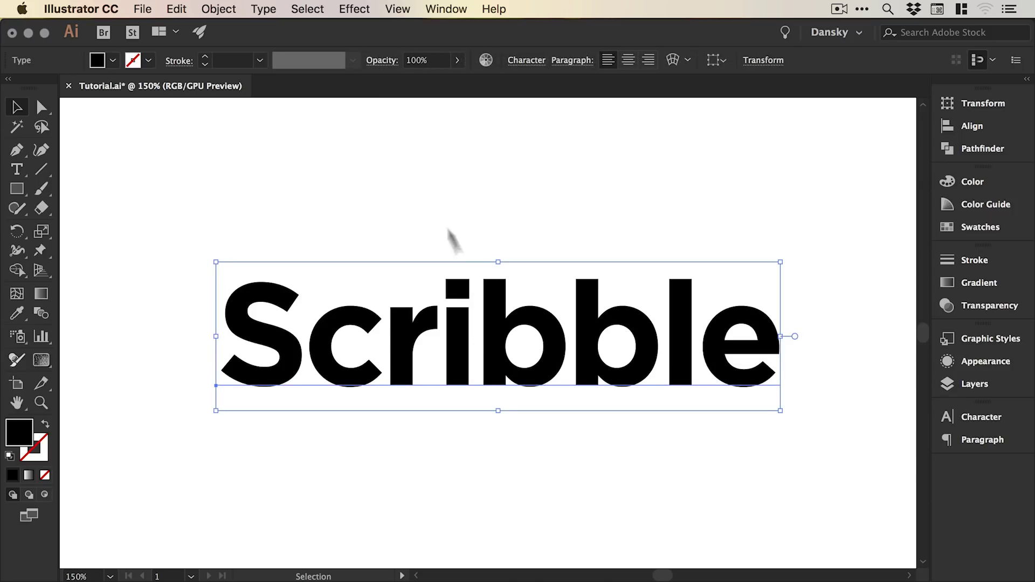
click(352, 7)
mouse_move(402, 216)
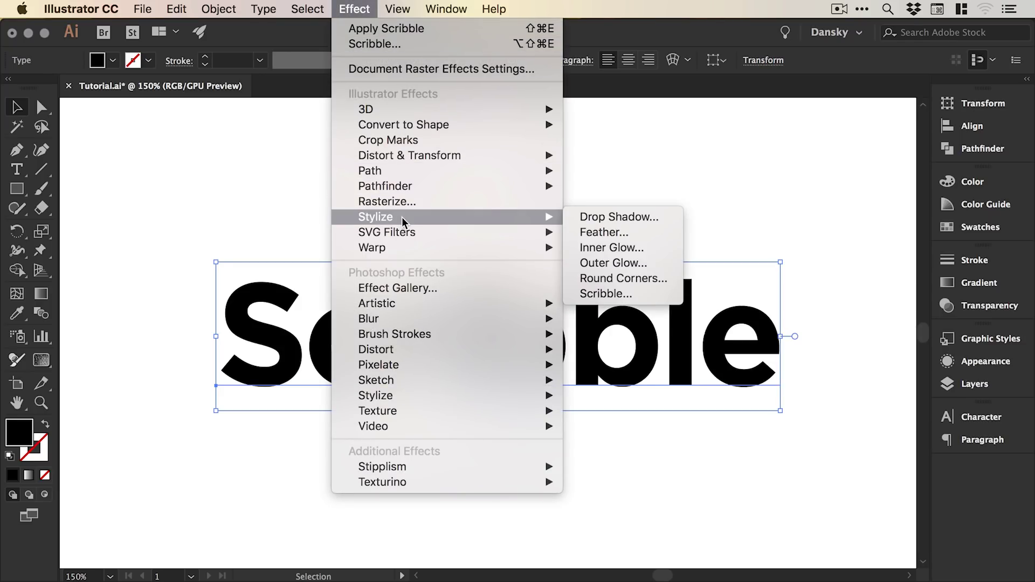
click(620, 293)
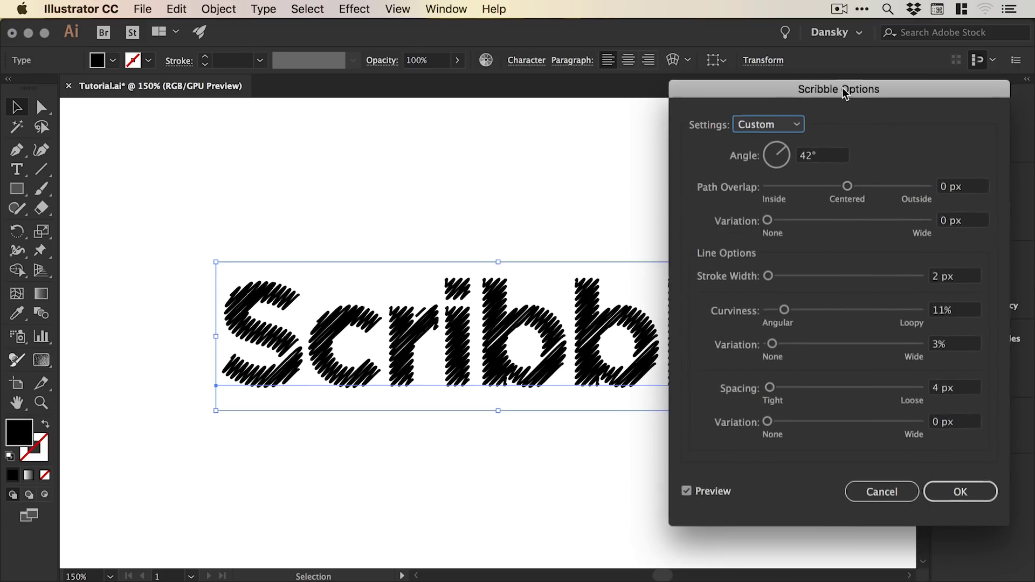
drag(845, 91, 832, 82)
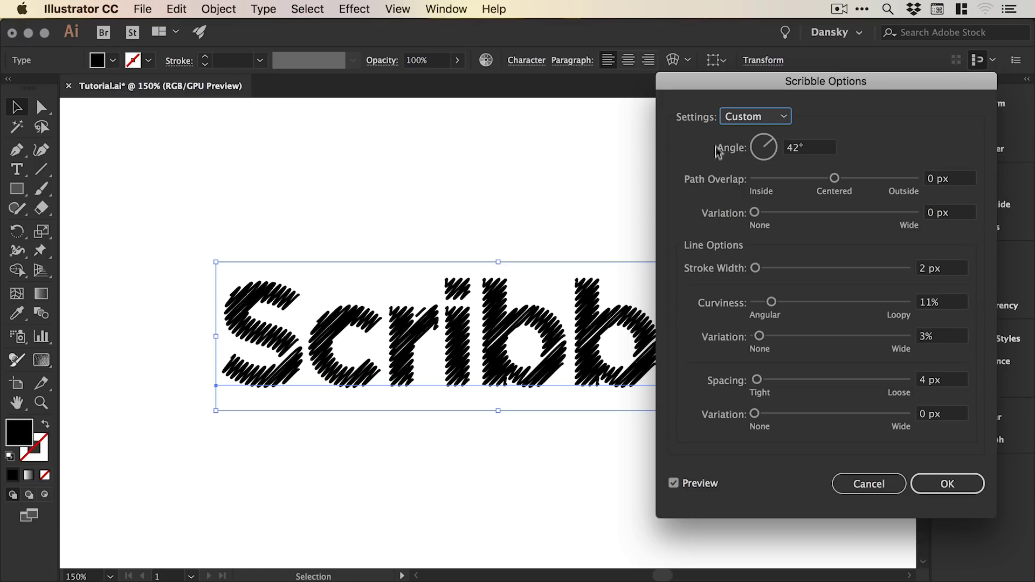
Step: Preview the Dense, Childlike and Loose scribble presets on the text
click(755, 119)
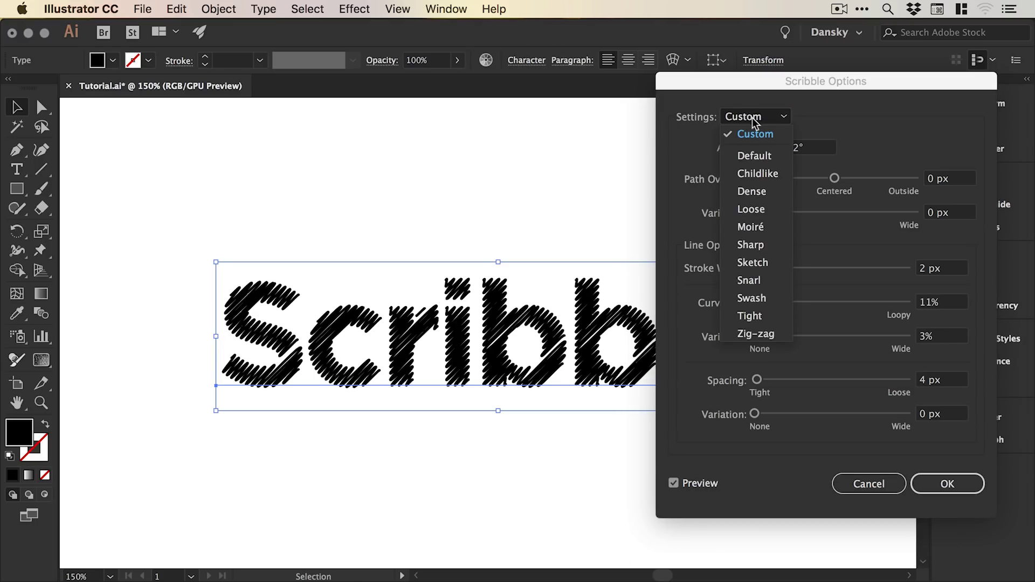
click(751, 191)
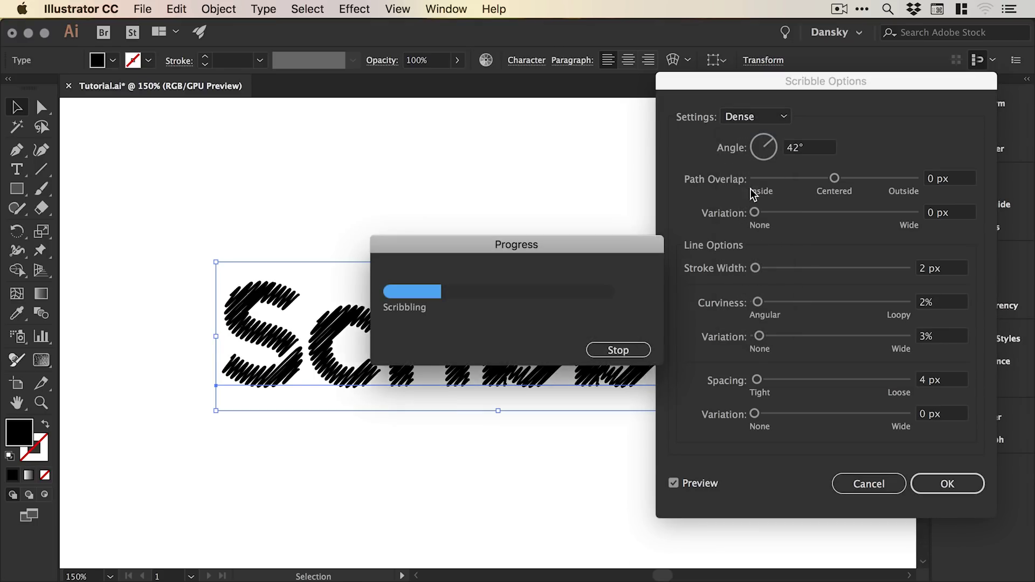
click(756, 119)
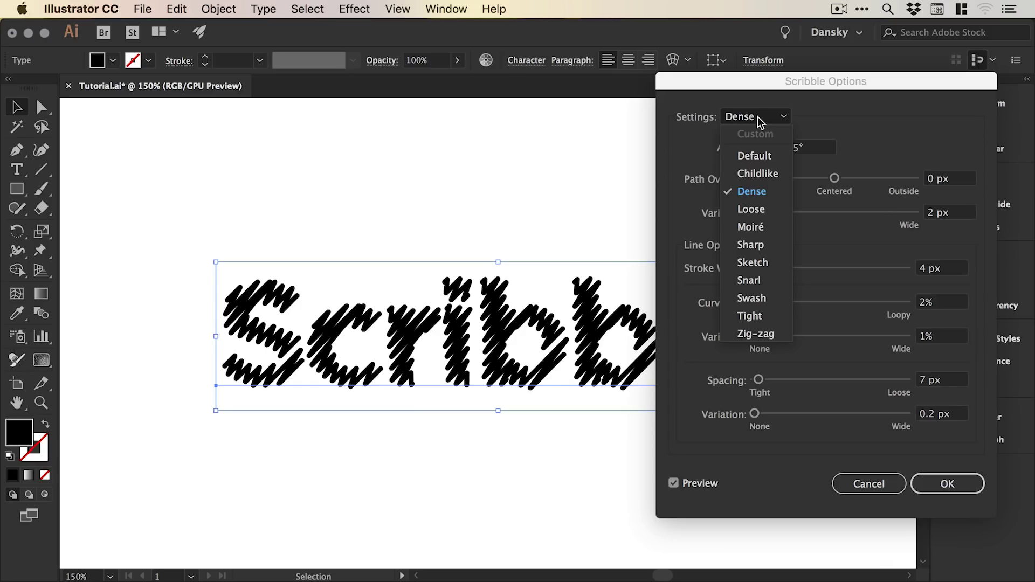
click(758, 174)
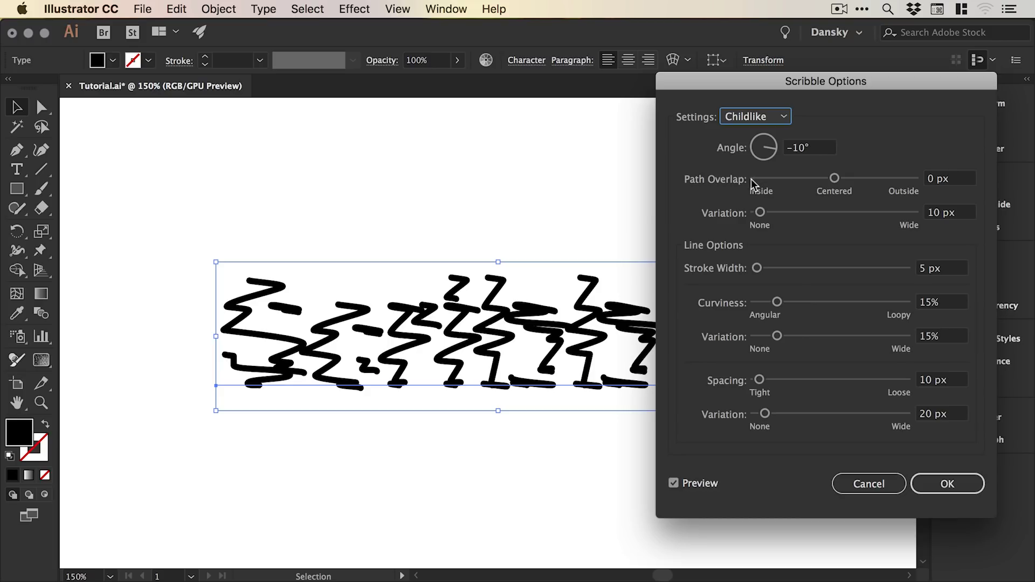
click(756, 118)
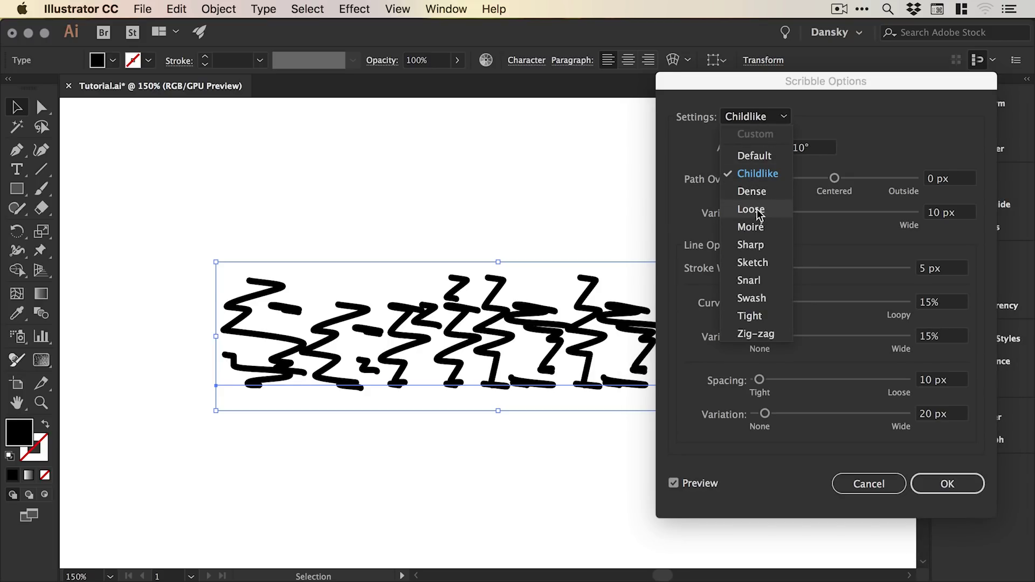
click(755, 210)
Step: Preview the Sharp and Sketch presets, then settle on the Default scribble preset
click(757, 119)
click(762, 245)
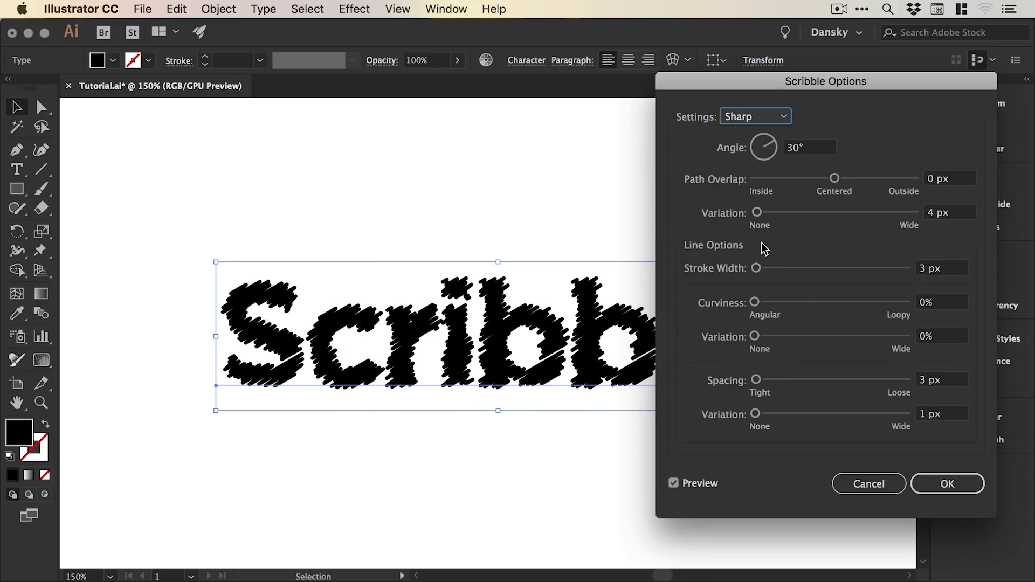
click(750, 115)
click(755, 262)
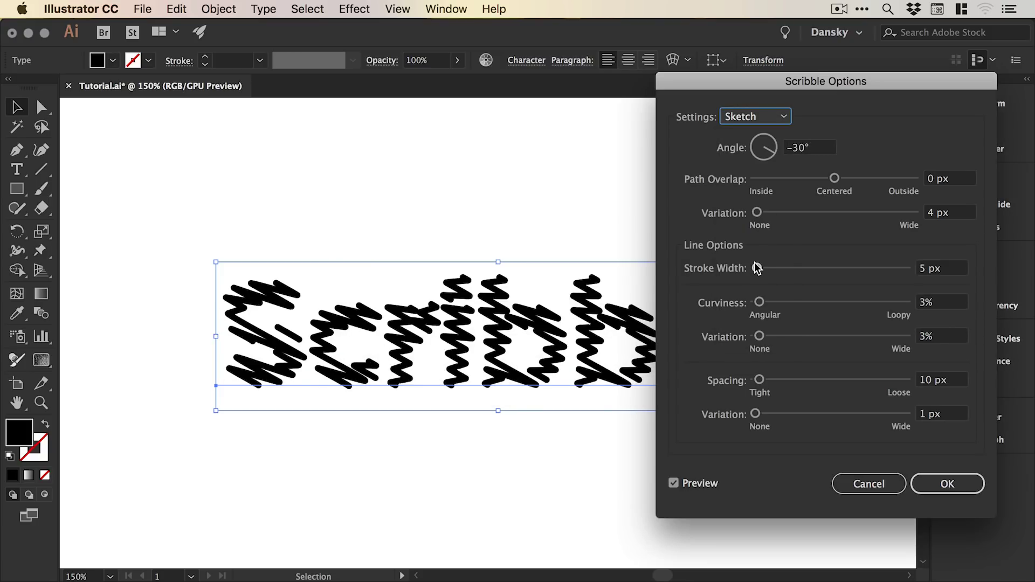
click(762, 115)
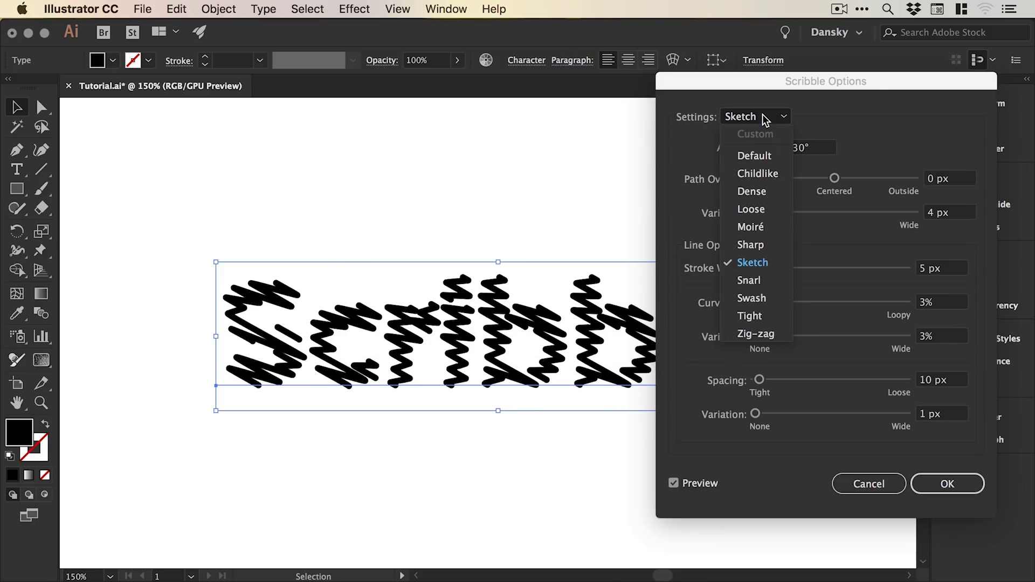
click(756, 156)
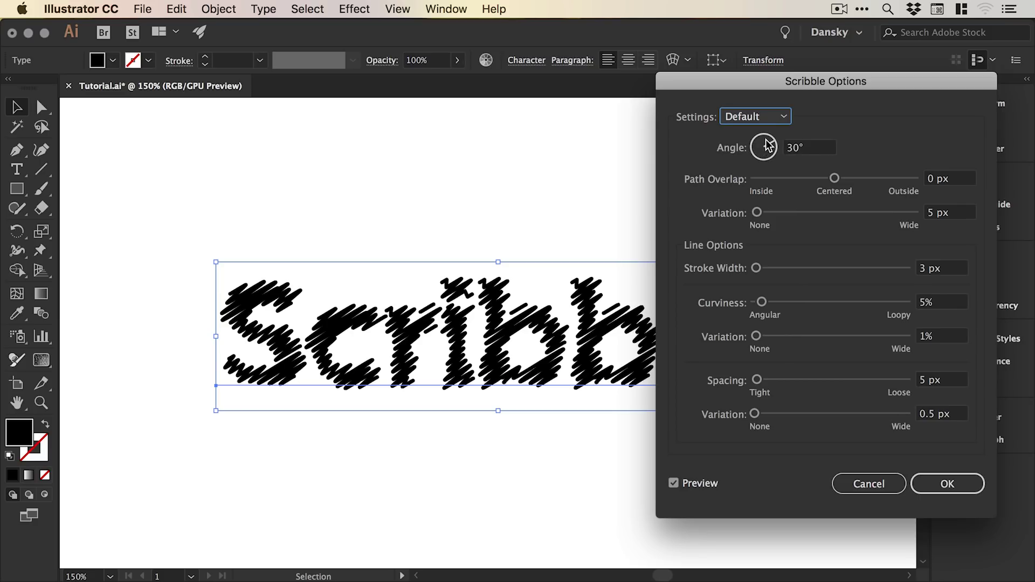
Step: Rotate the scribble angle to 49° and try a -6 px path overlap
mouse_move(762, 147)
mouse_down()
mouse_move(773, 158)
mouse_move(754, 147)
mouse_move(776, 134)
mouse_up()
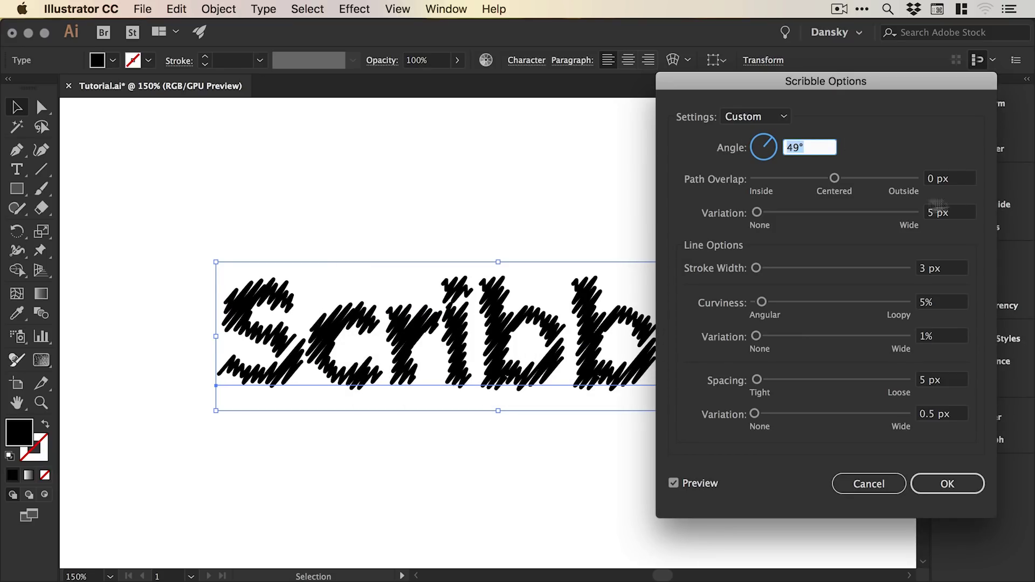
click(835, 179)
drag(835, 178, 834, 178)
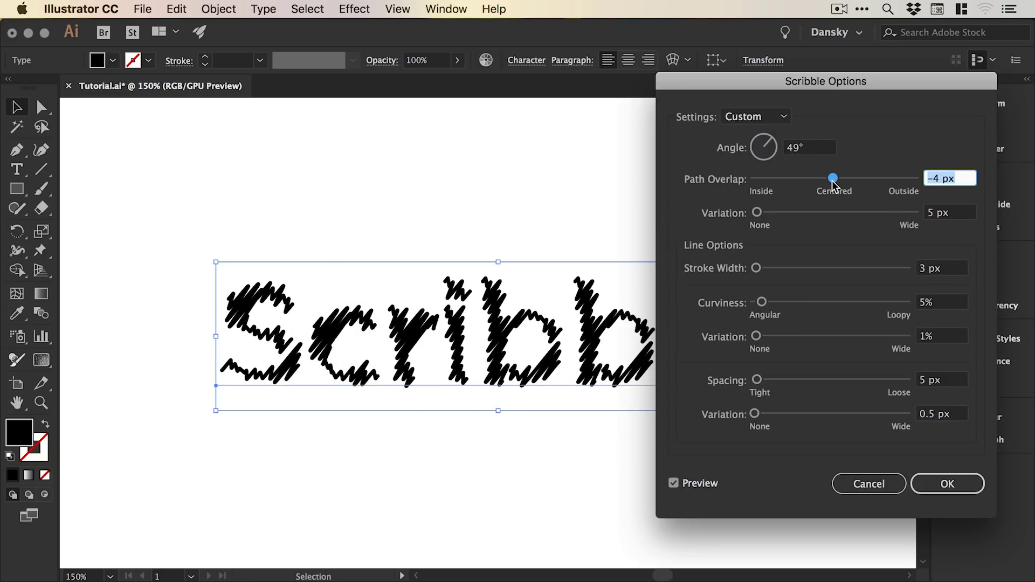
drag(834, 179, 833, 180)
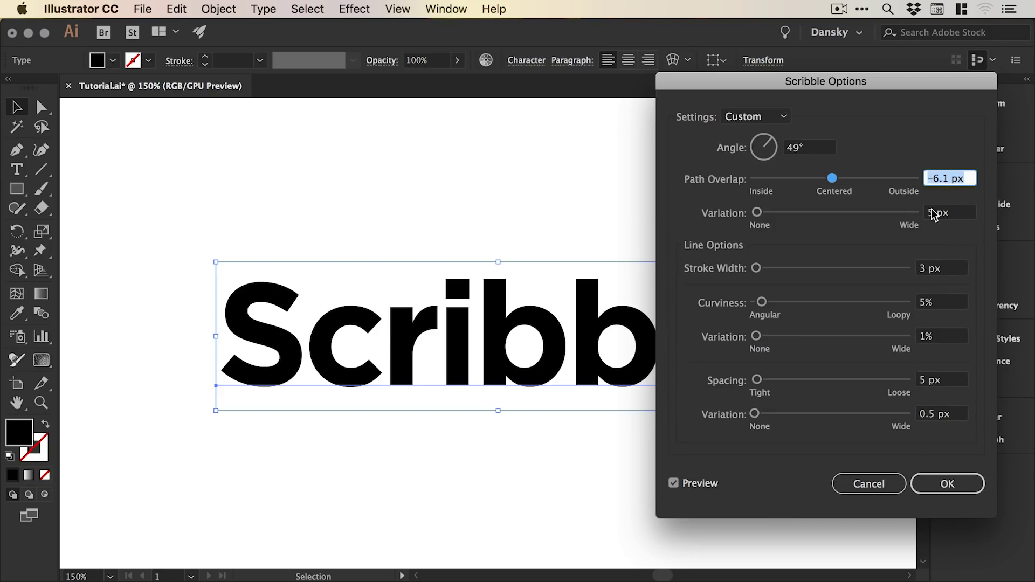
text(-6p)
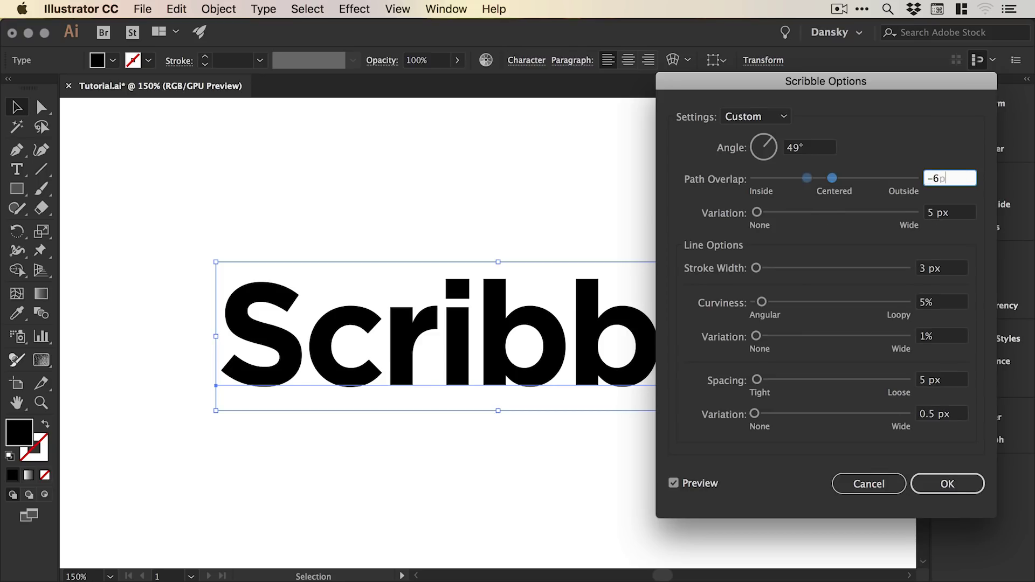
key(Tab)
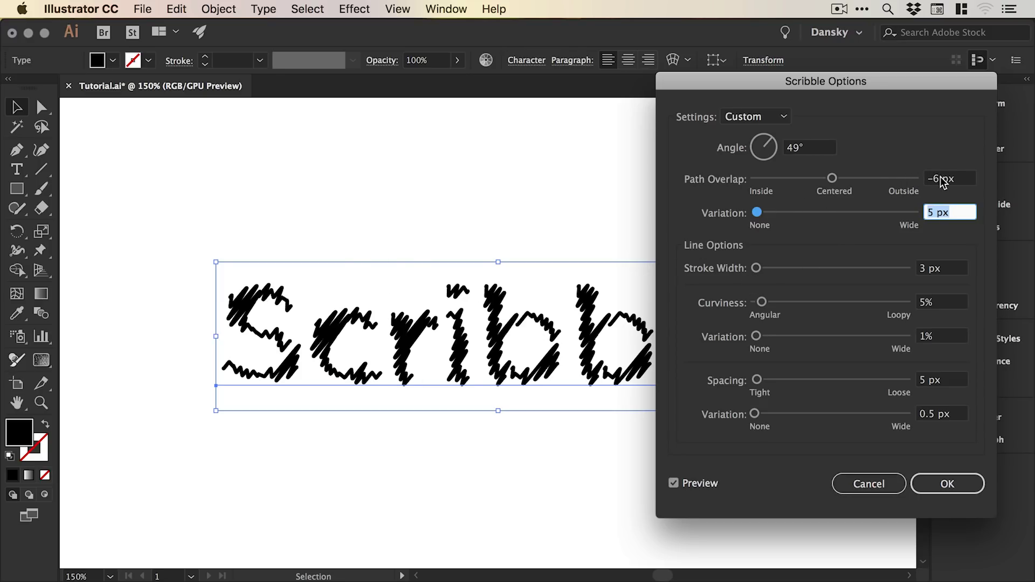
Step: Try 6 px and 8 px path overlap, then set path overlap to 0 px
drag(935, 178, 929, 179)
key(Left)
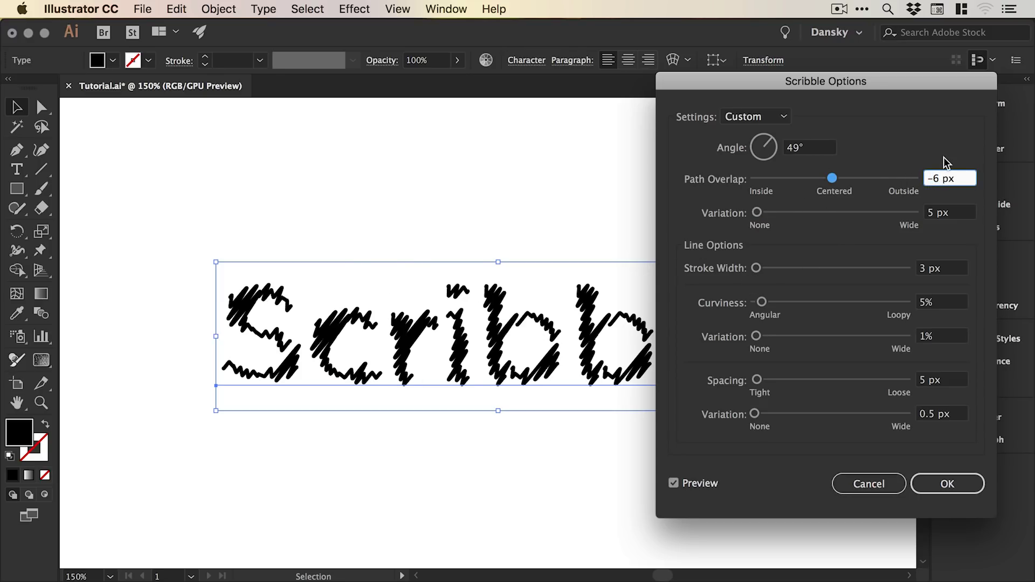
key(Delete)
key(Tab)
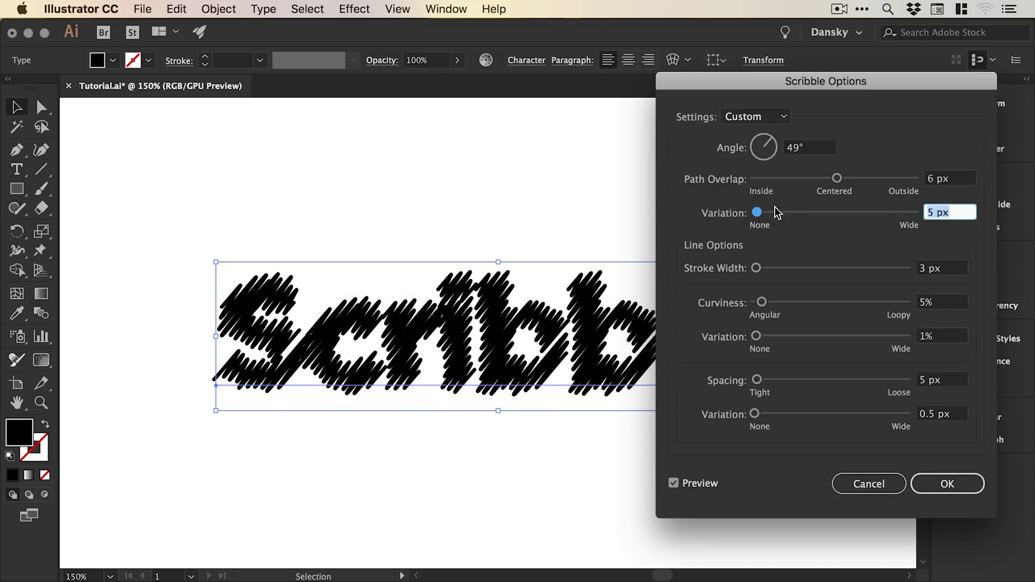
click(928, 179)
text(8)
key(Tab)
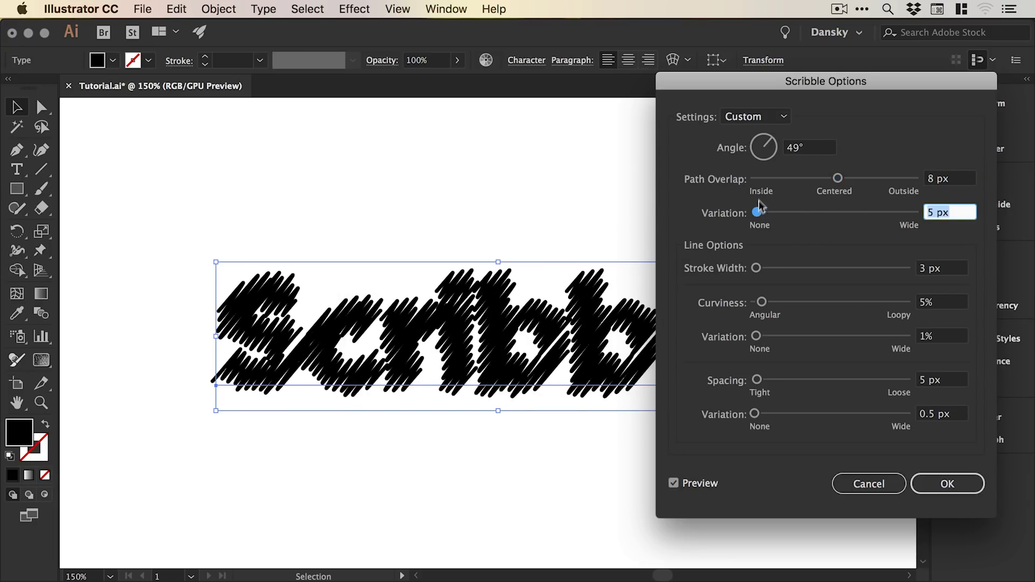
click(951, 181)
text(0)
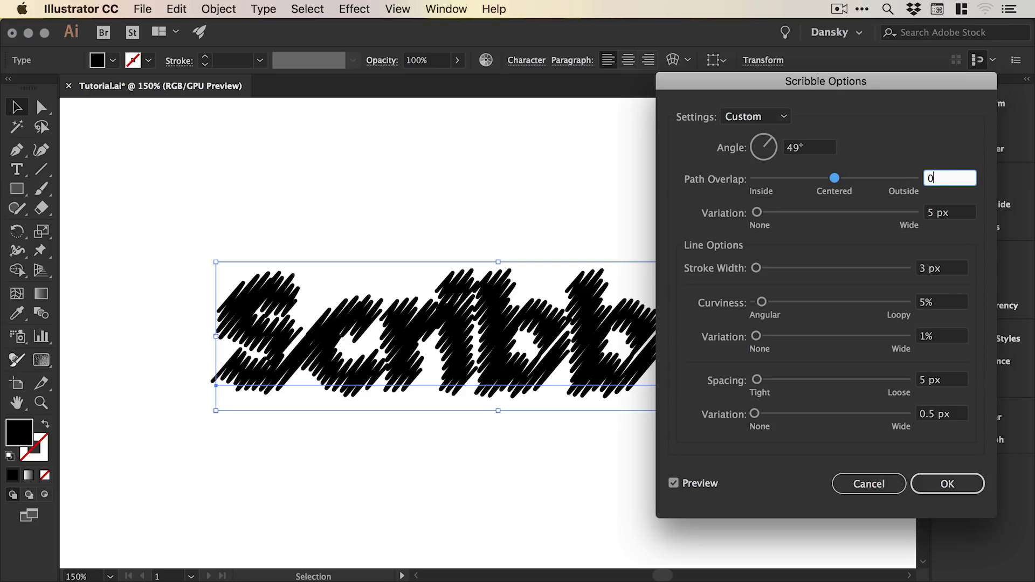
key(Tab)
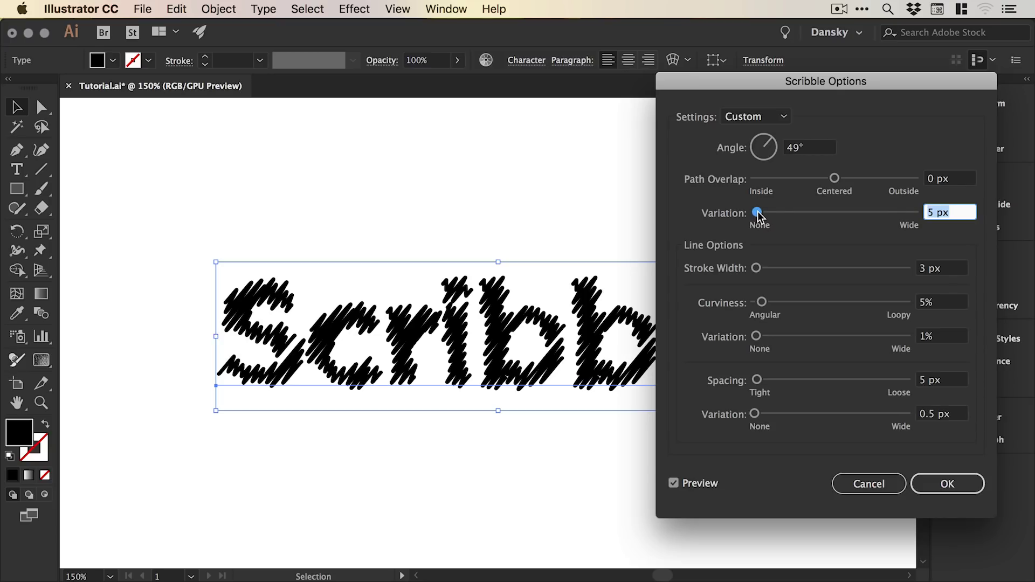
Step: Try path overlap variation values of 3, 6 and 9 px, then reset it to 0 px
drag(759, 215, 755, 214)
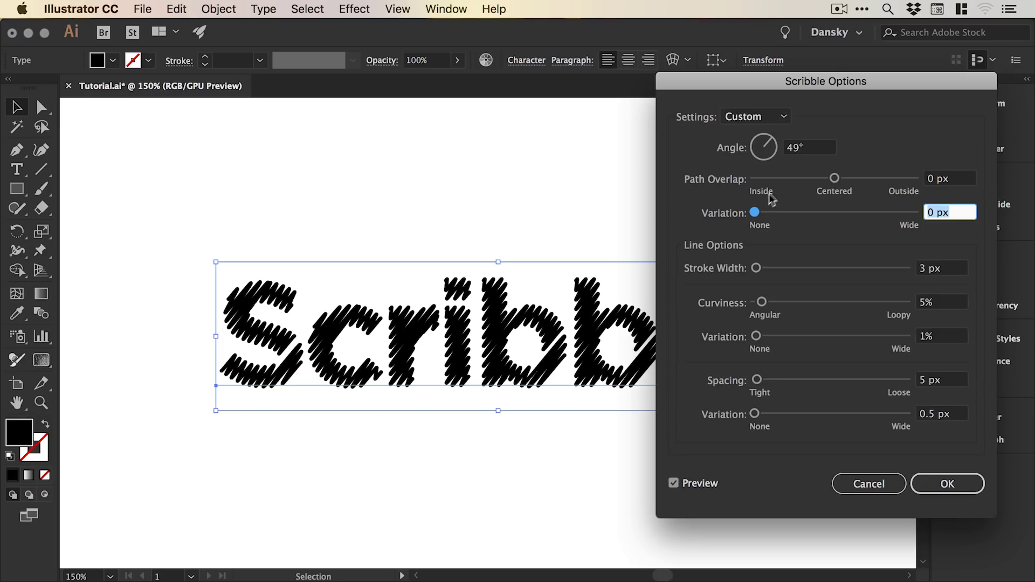
drag(755, 212, 756, 212)
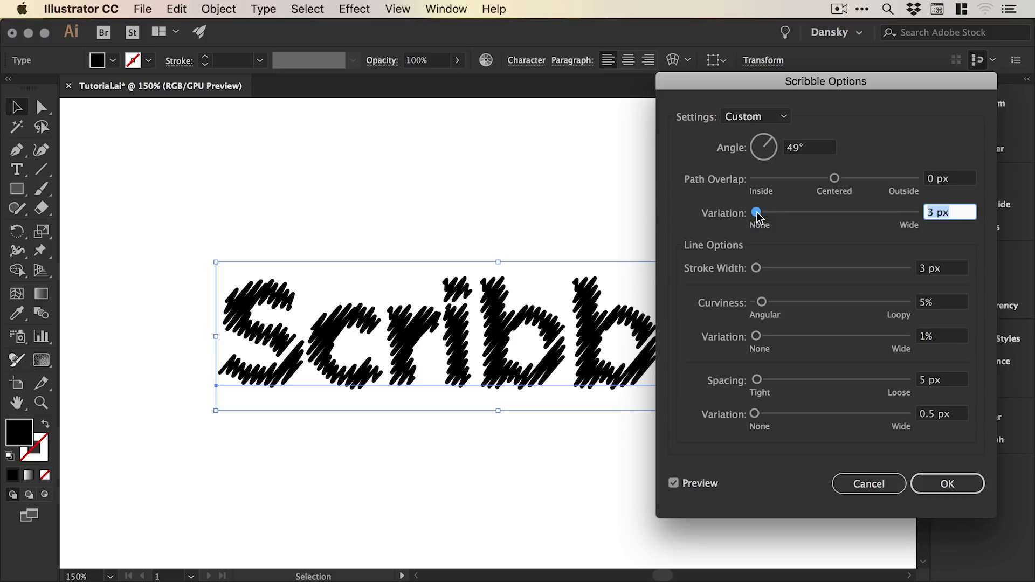
drag(757, 212, 758, 212)
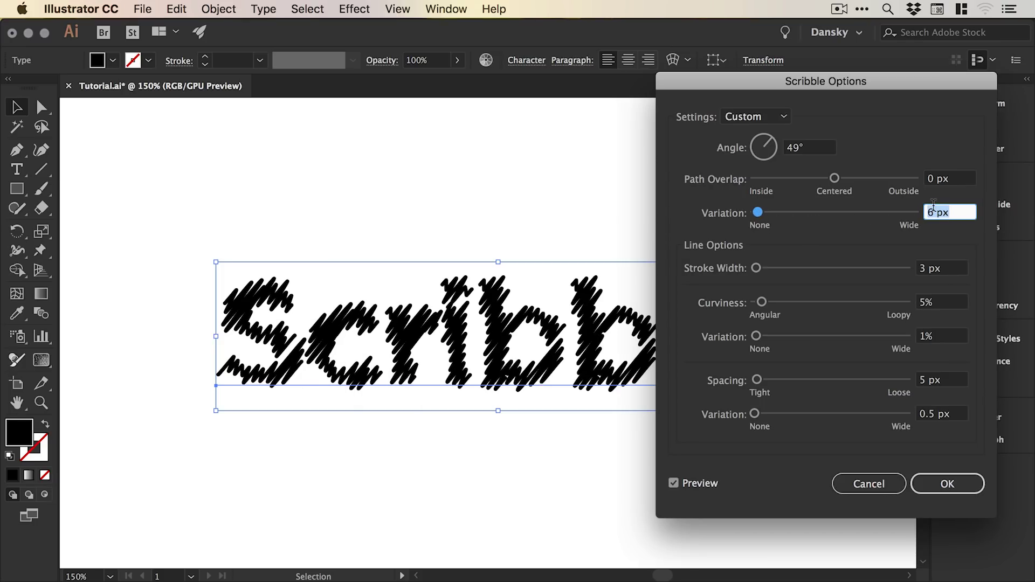
text(9)
key(Tab)
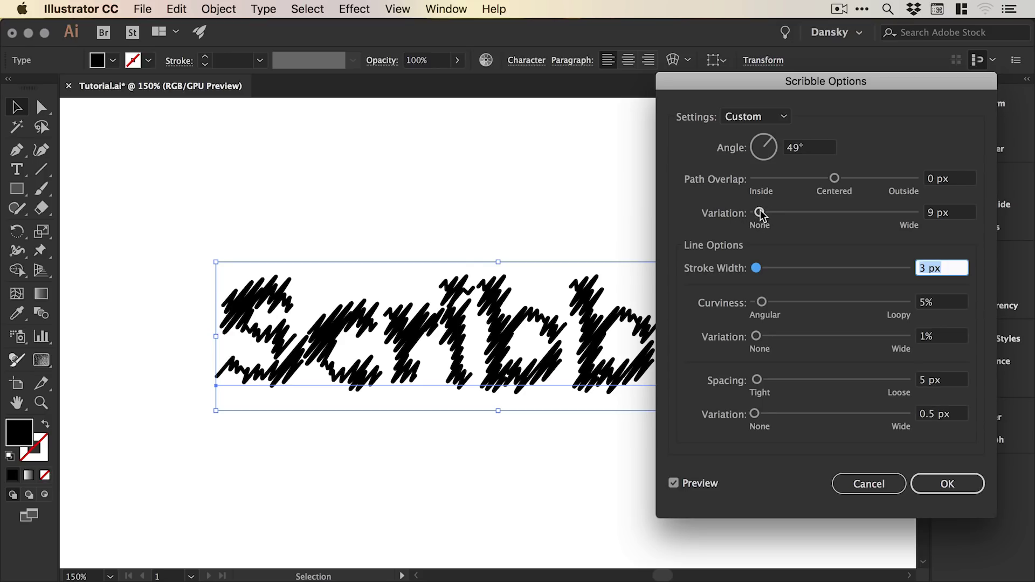
drag(759, 212, 755, 214)
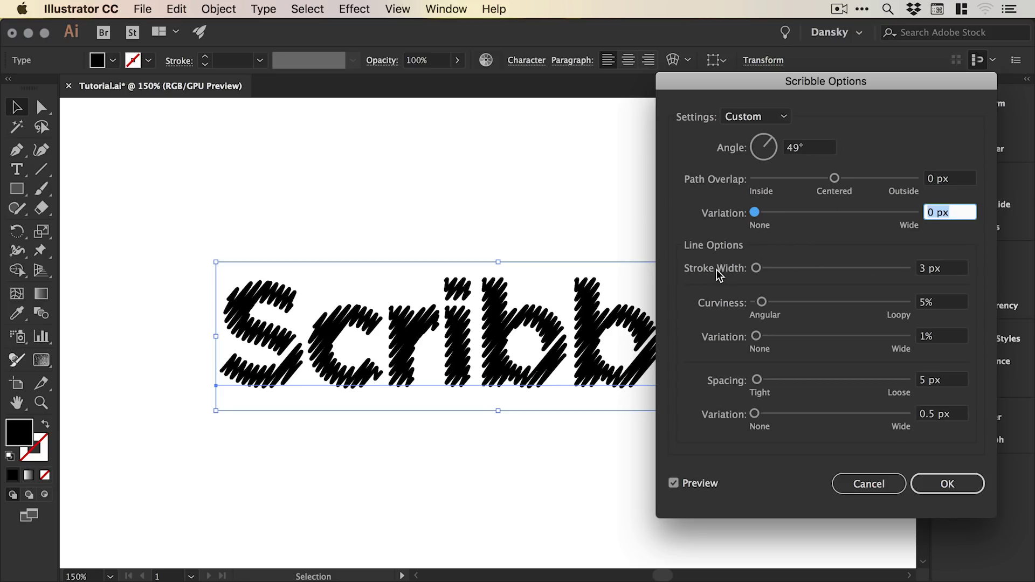
click(757, 268)
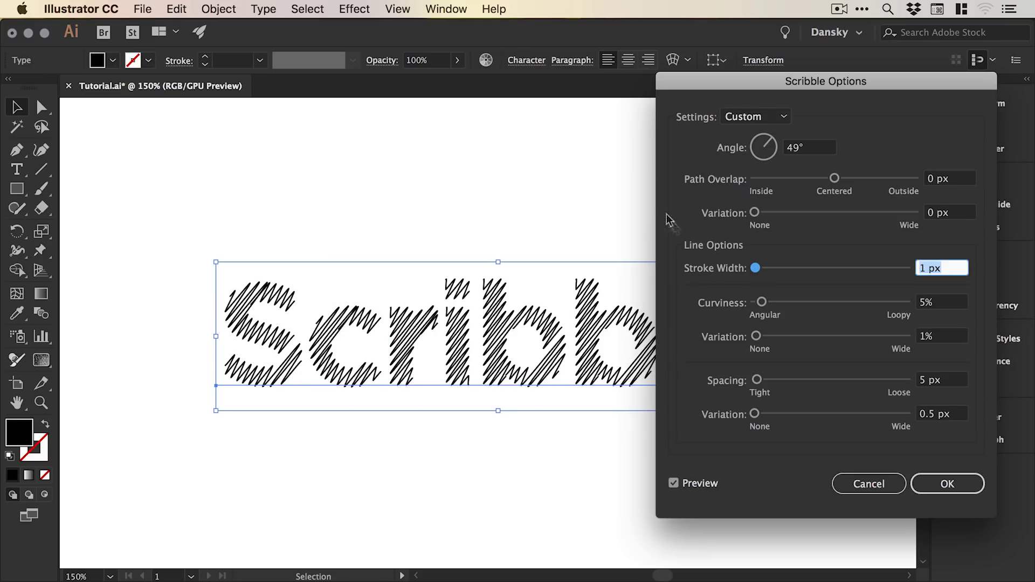
triple_click(949, 268)
text(2)
key(Tab)
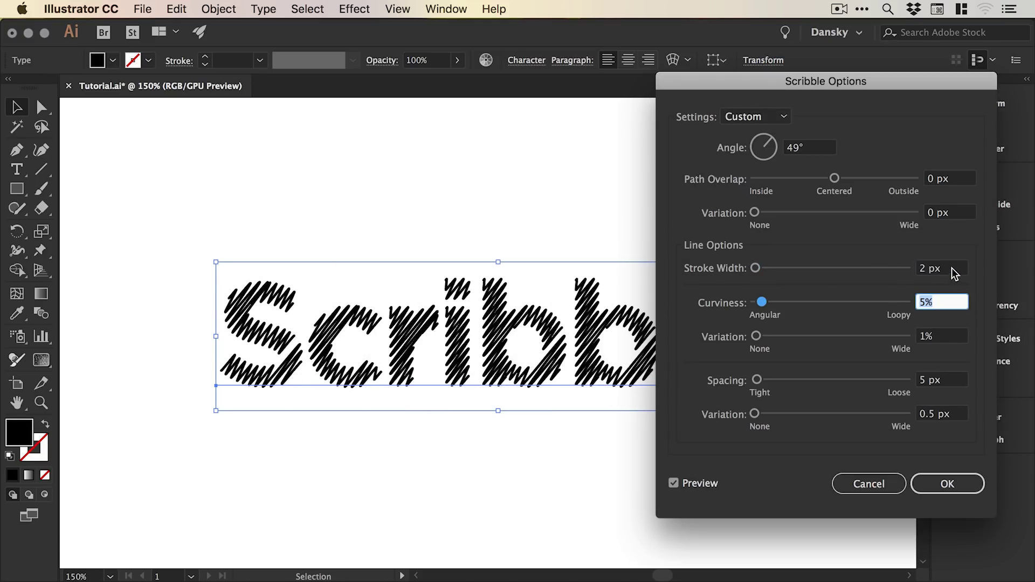
triple_click(952, 268)
text(3)
key(Tab)
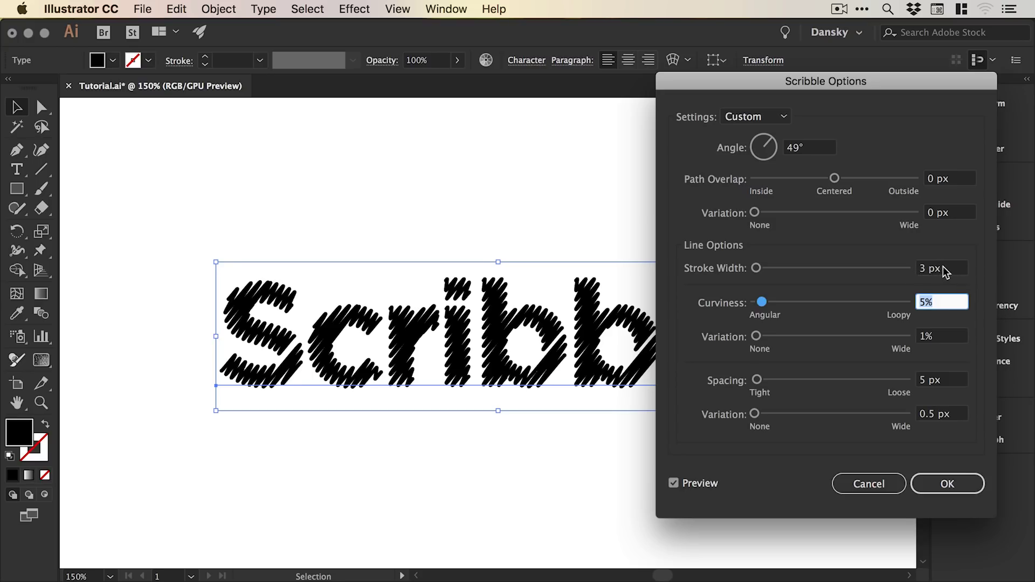
mouse_move(943, 267)
mouse_down()
mouse_move(907, 265)
mouse_move(919, 271)
mouse_up()
text(5)
key(Tab)
text(10)
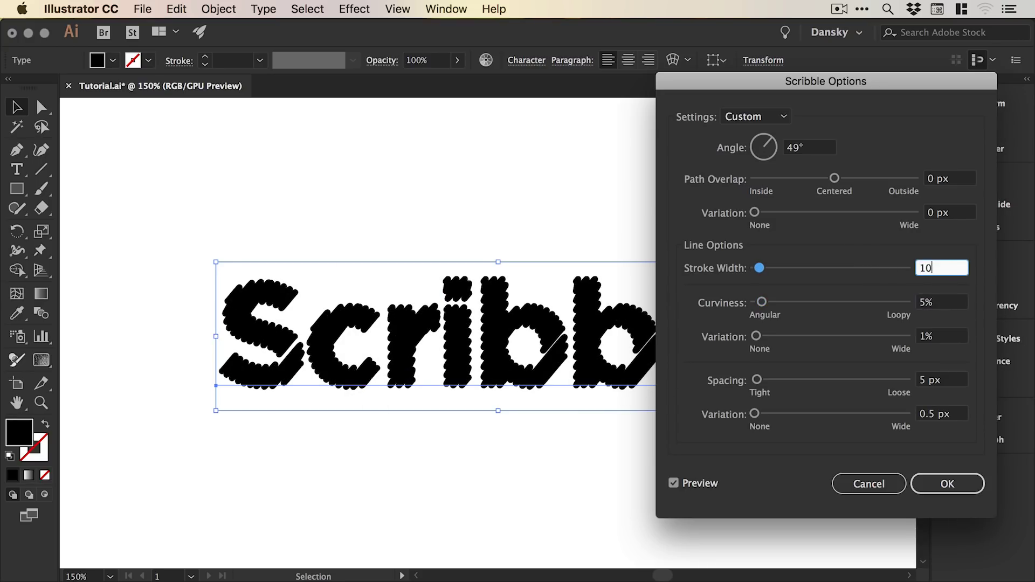
key(Tab)
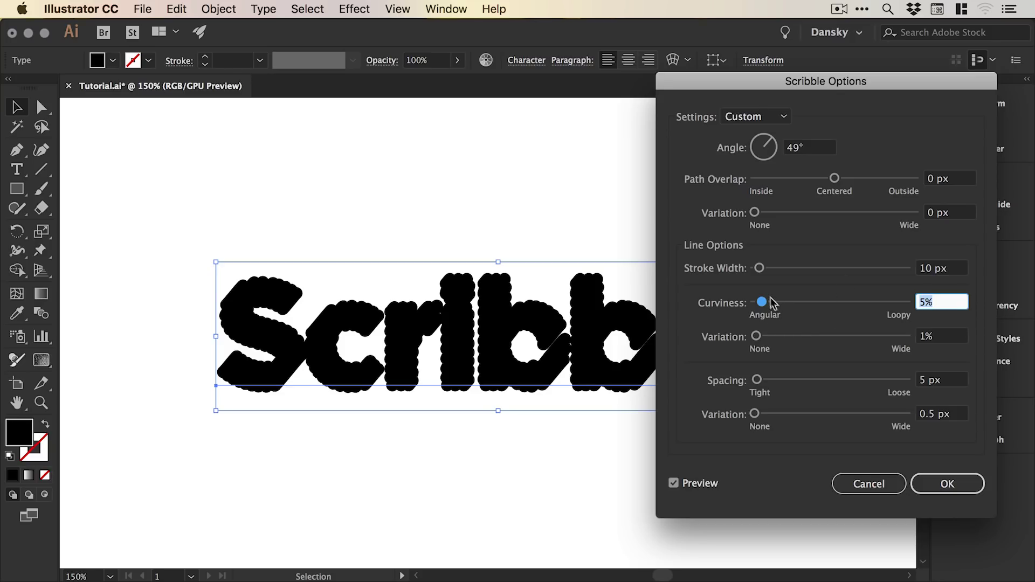
drag(761, 268, 978, 272)
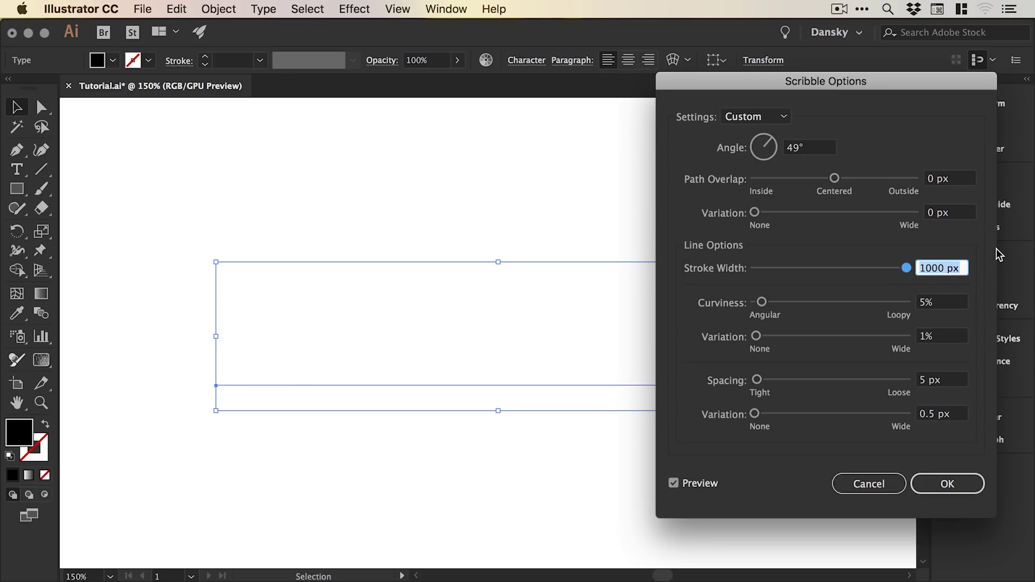
click(763, 265)
drag(765, 272, 745, 273)
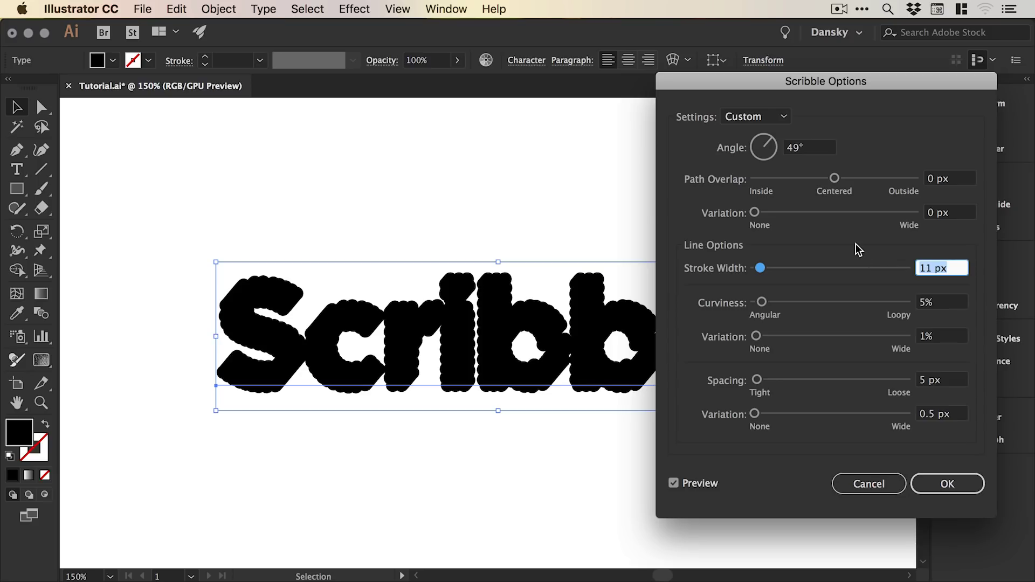
text(3)
key(Tab)
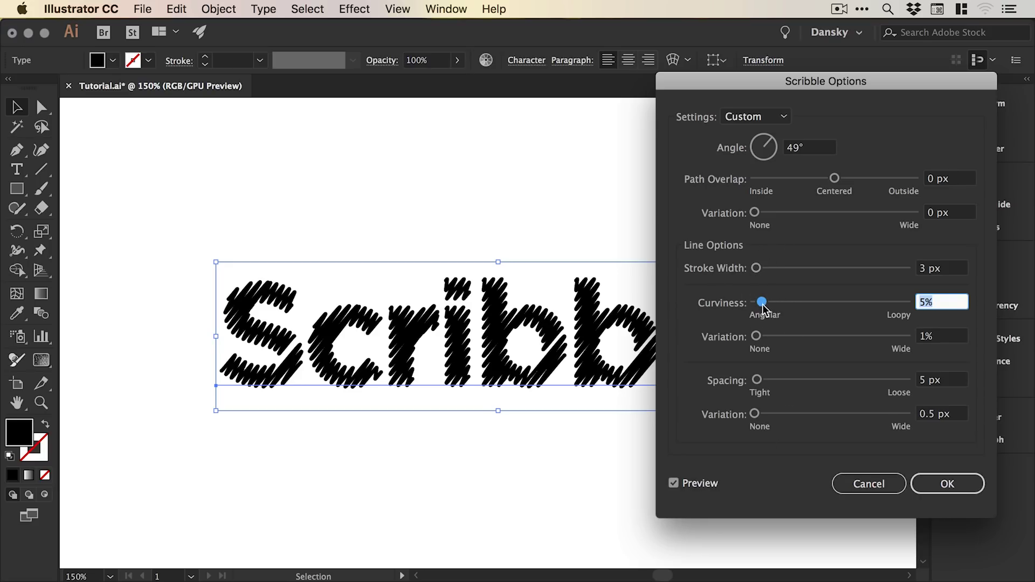
Step: Make the scribble turns angular and set the stroke width to 2 px
drag(762, 303, 755, 306)
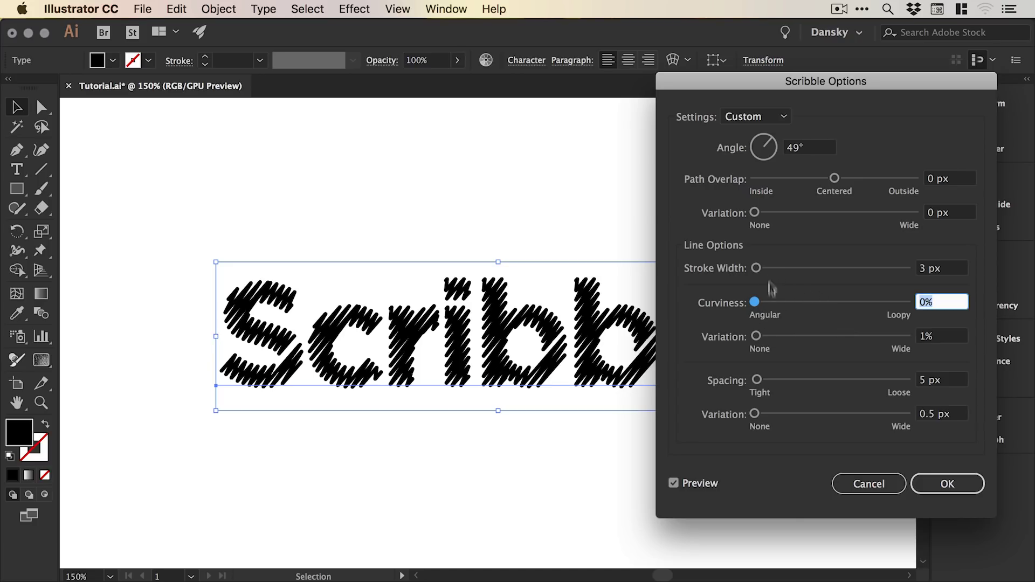
drag(756, 302, 775, 307)
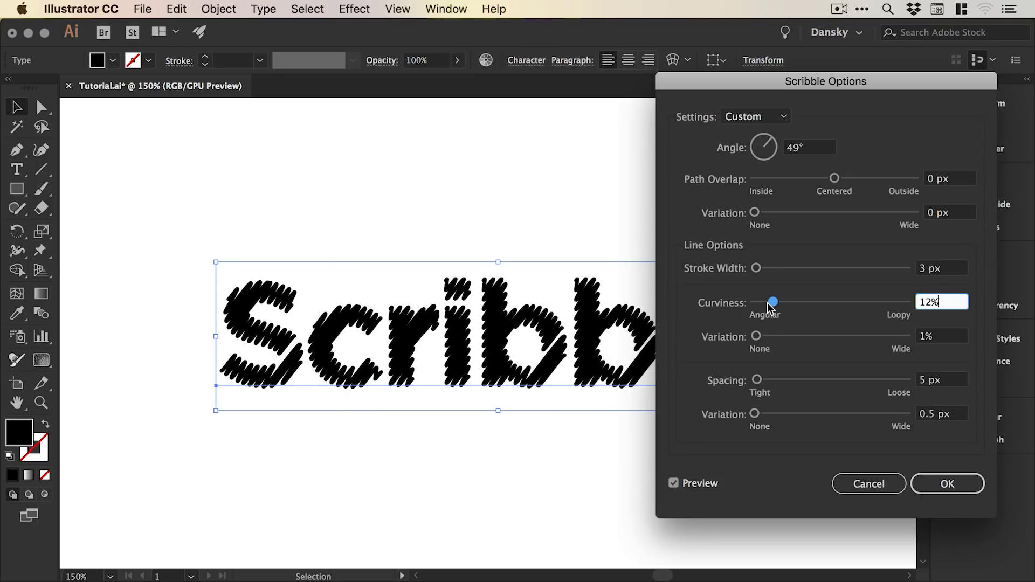
click(941, 268)
text(2)
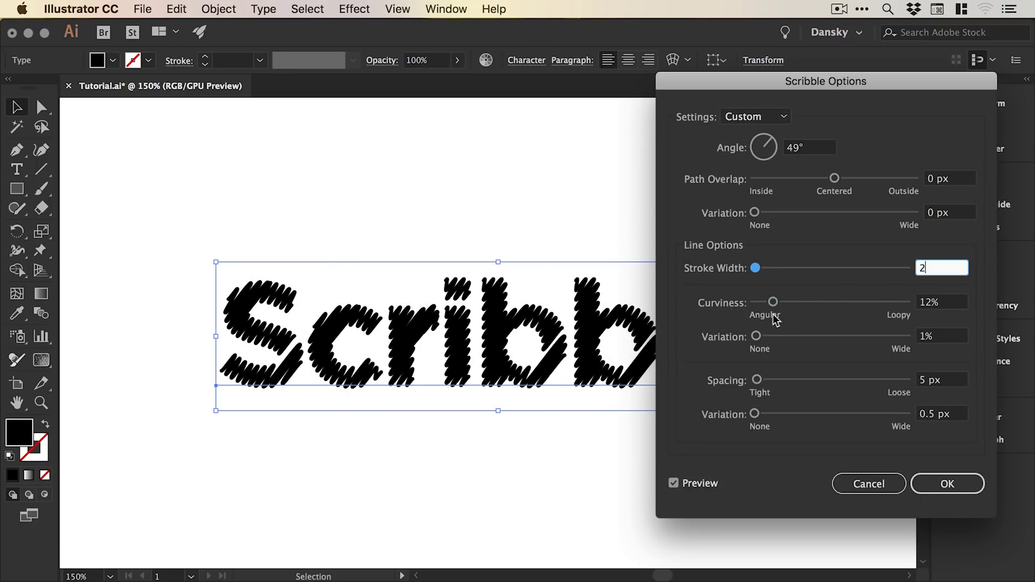
Step: Experiment with curviness and its variation, leaving curviness variation at 0%
drag(774, 302, 916, 301)
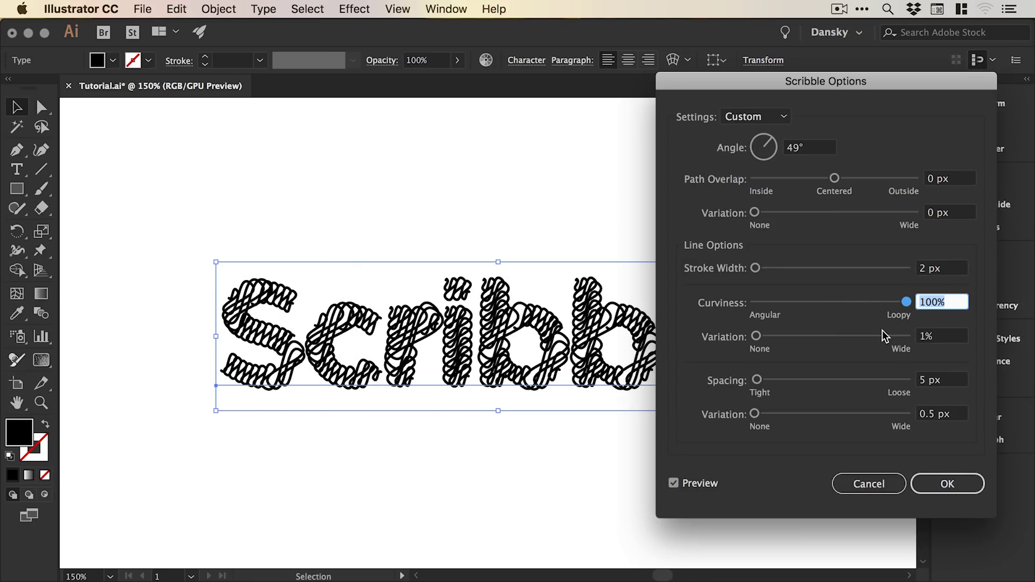
drag(907, 302, 831, 302)
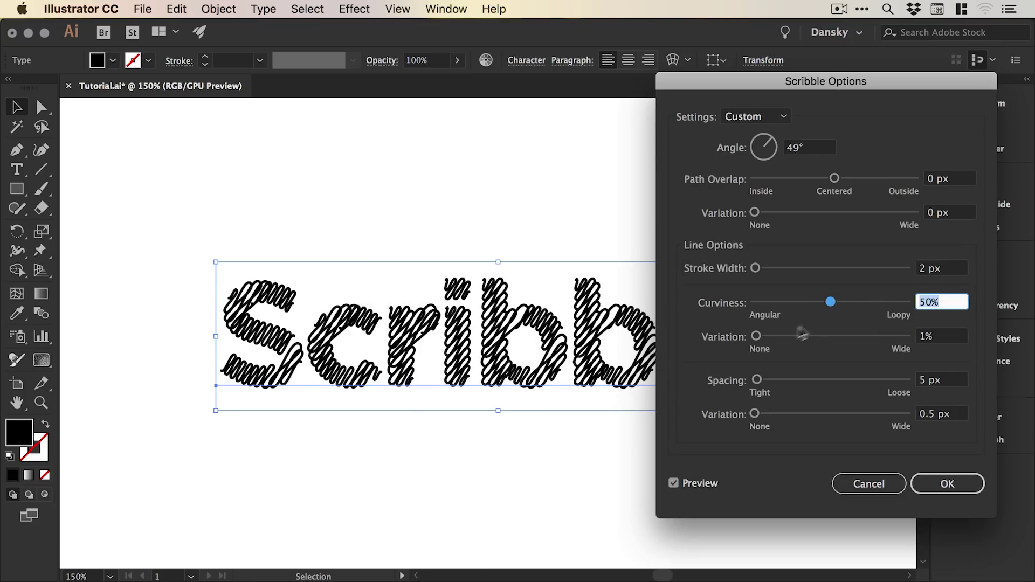
drag(756, 337, 820, 336)
drag(804, 301, 740, 302)
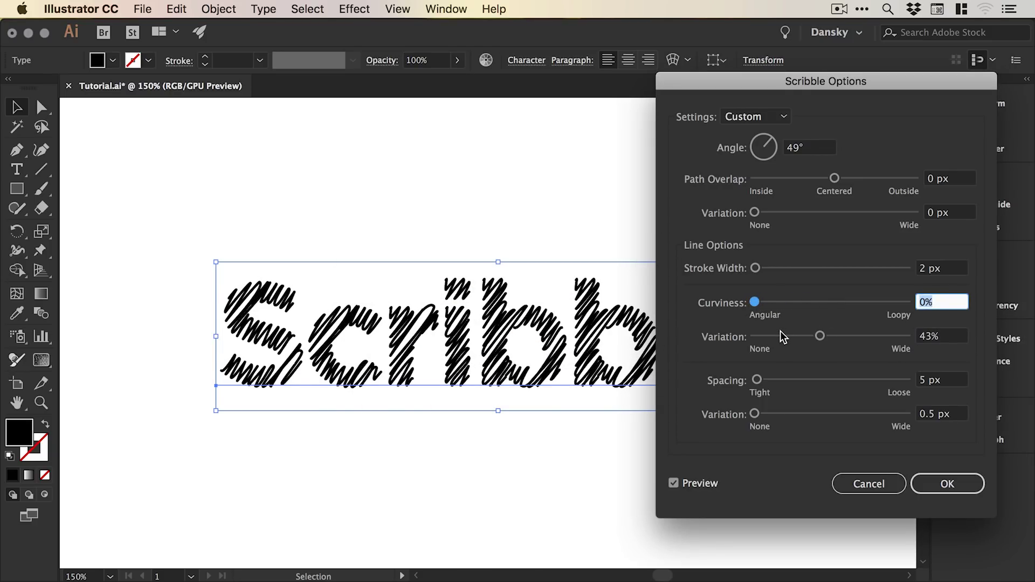
drag(778, 334, 716, 331)
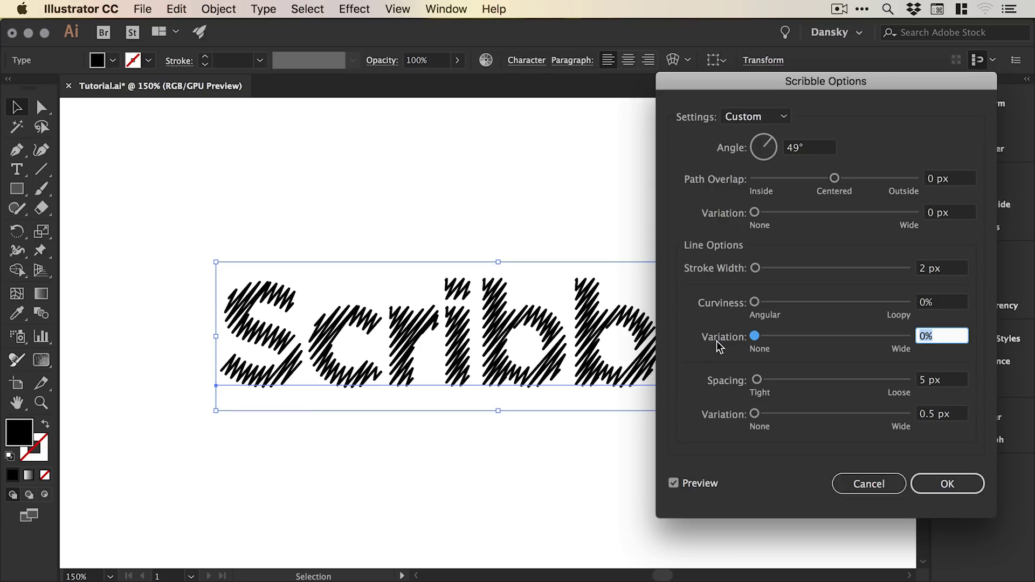
mouse_move(756, 335)
mouse_down()
mouse_move(847, 338)
mouse_move(754, 339)
mouse_up()
Step: Try scribble spacing values of 20, 1 and 2 px
drag(759, 381, 760, 380)
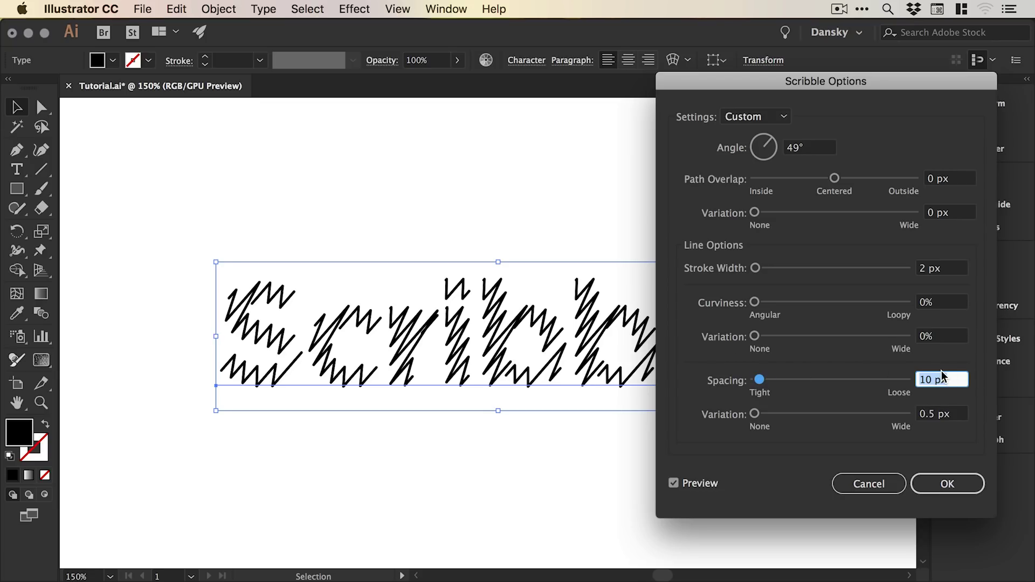
text(20)
key(Tab)
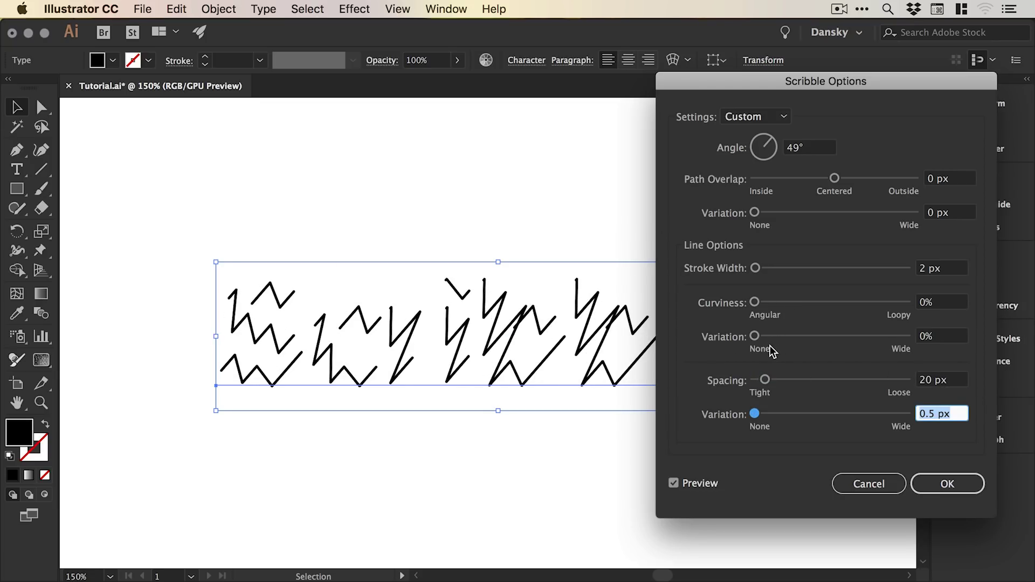
key(shift+Tab)
text(1)
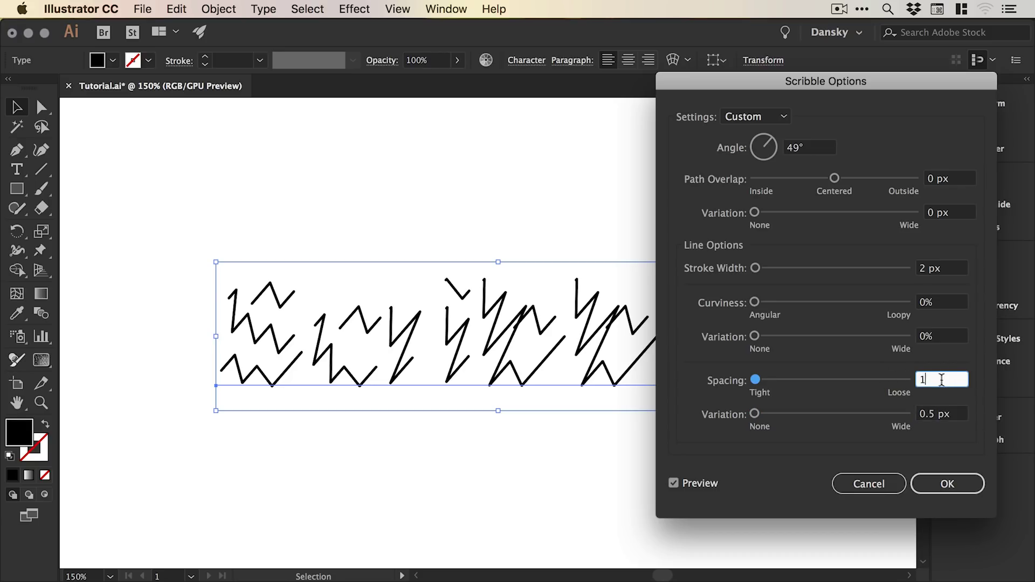
key(Tab)
key(shift+Tab)
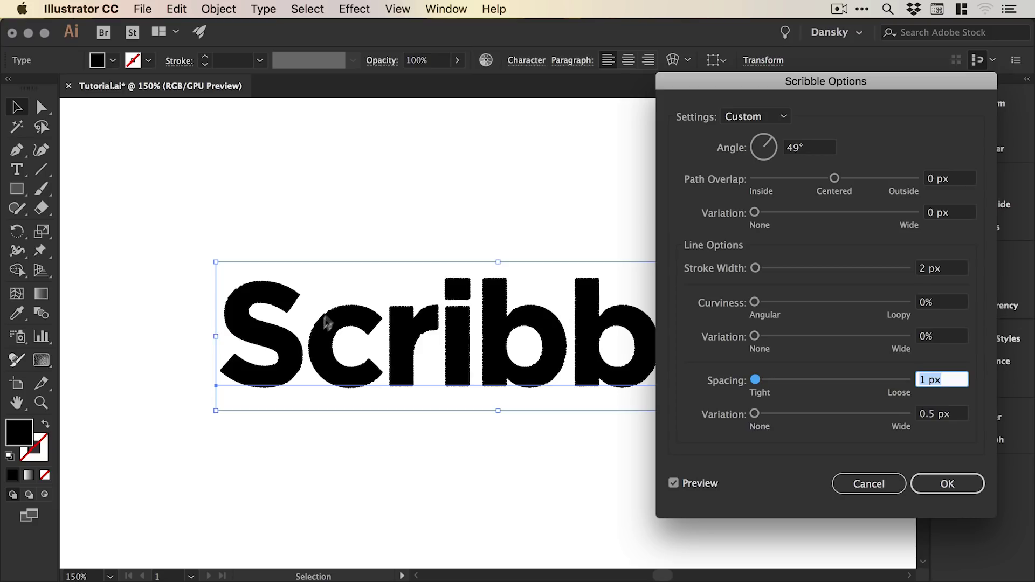
text(2)
key(Tab)
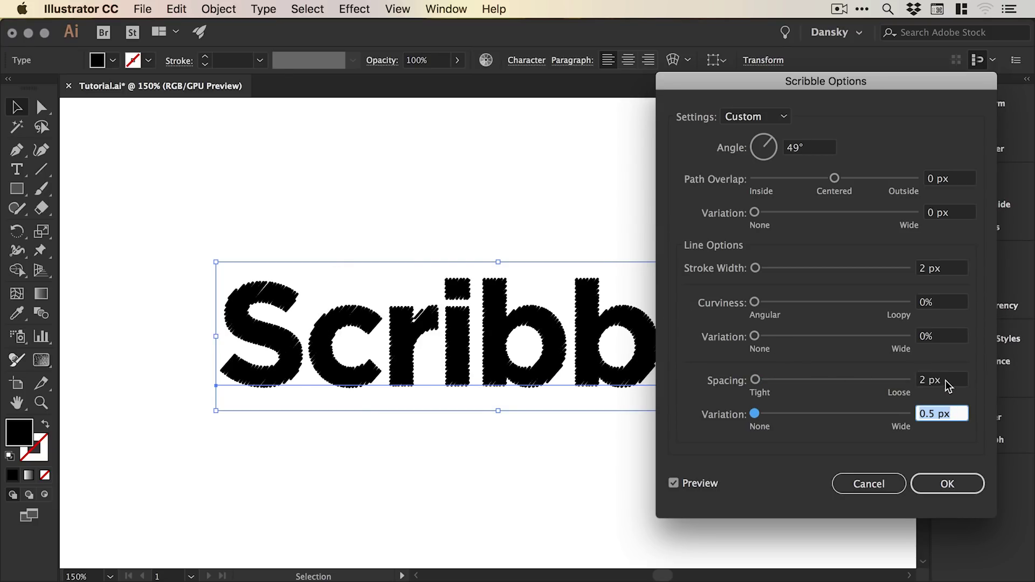
Step: Set spacing to 4 px, with 2 px spacing variation and 5 px path overlap variation
drag(946, 380, 912, 381)
text(3)
key(Tab)
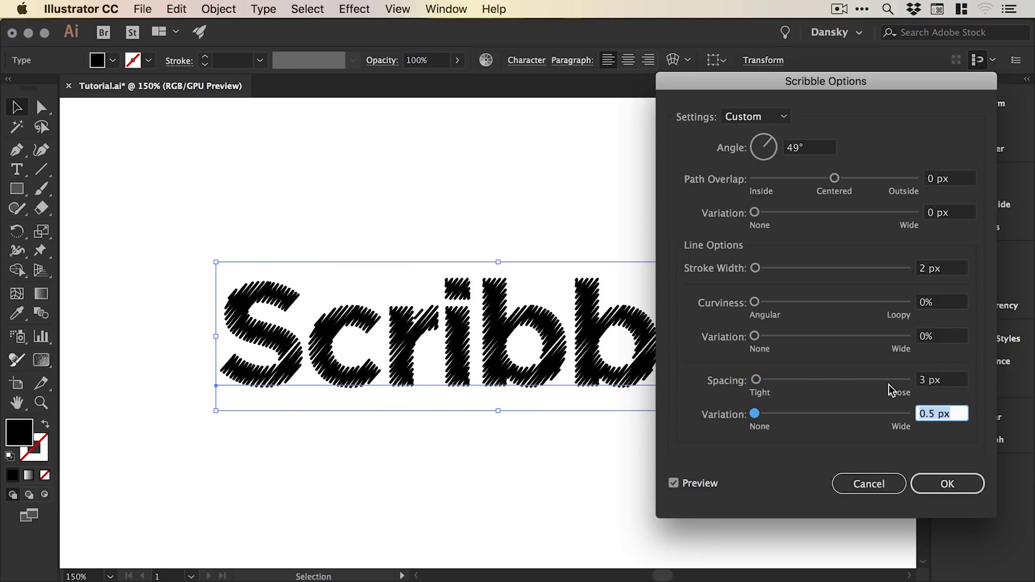
click(940, 380)
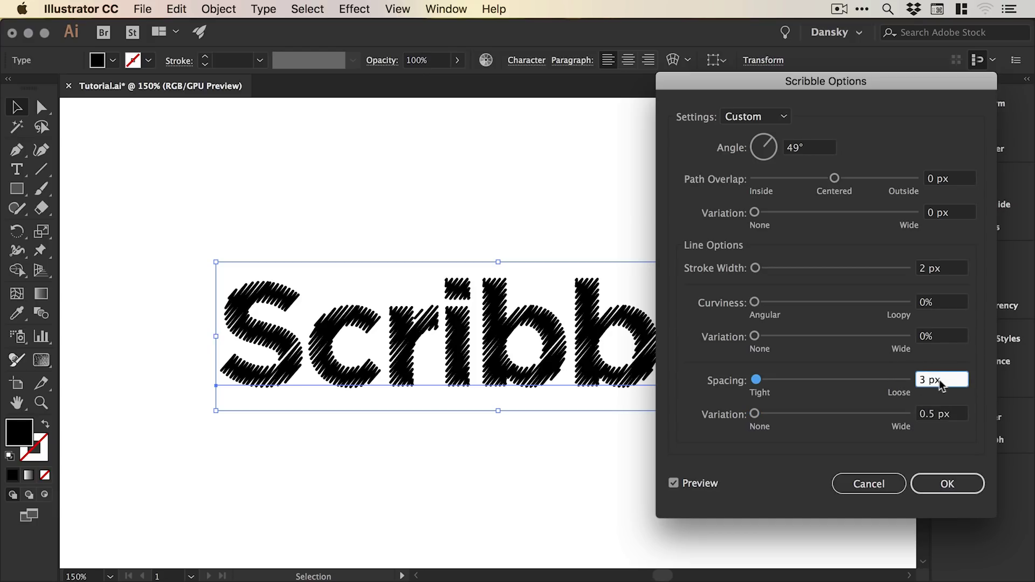
text(4)
key(Tab)
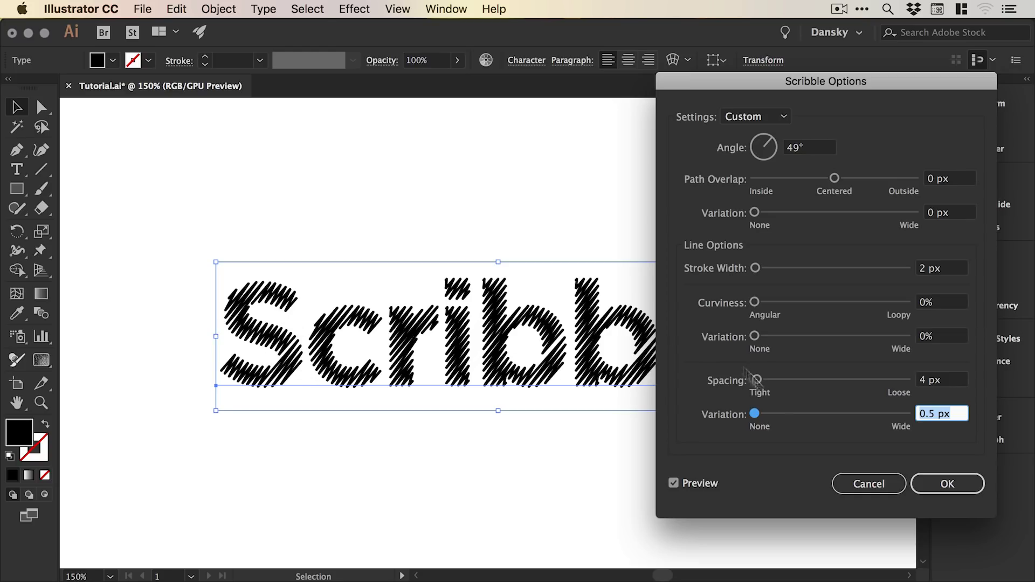
drag(761, 413, 756, 418)
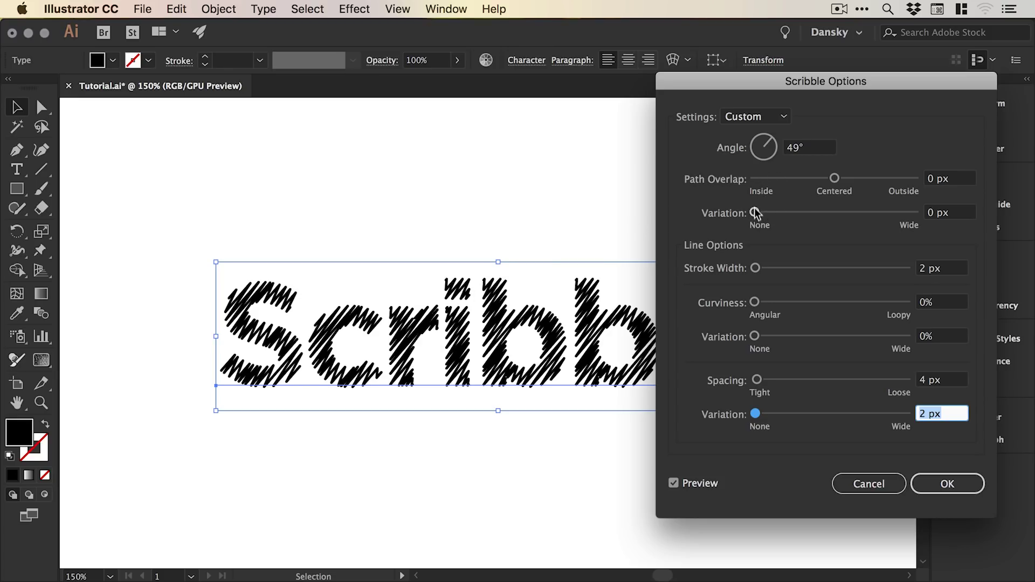
drag(756, 215, 759, 215)
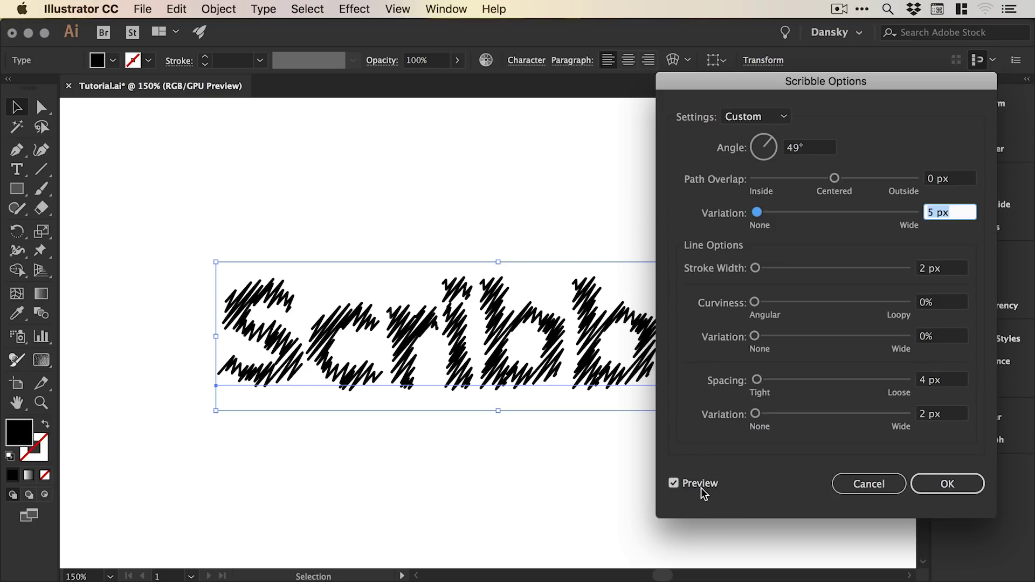
Step: Apply the scribble settings and show the text's Appearance panel
click(948, 484)
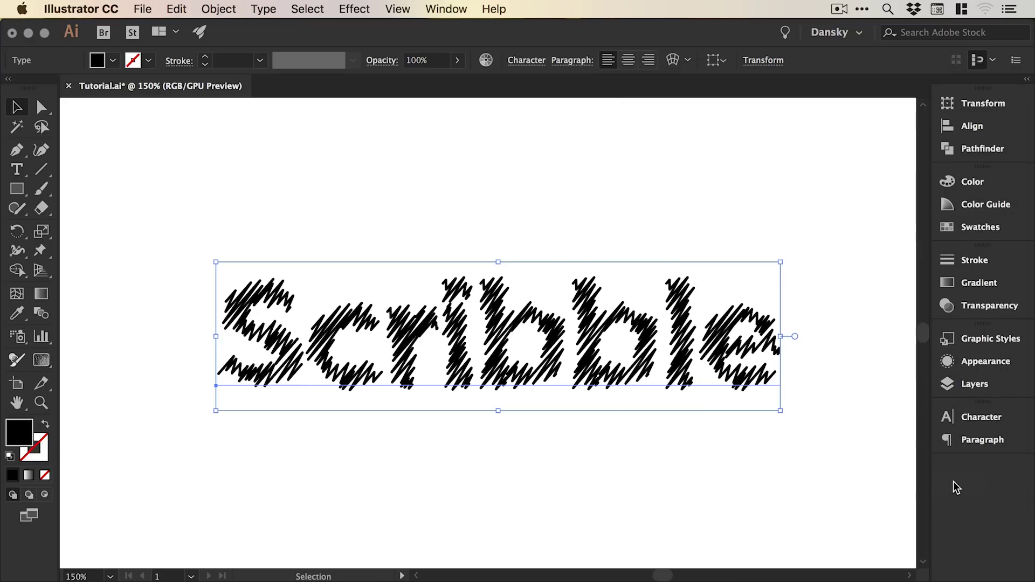
click(989, 365)
click(456, 9)
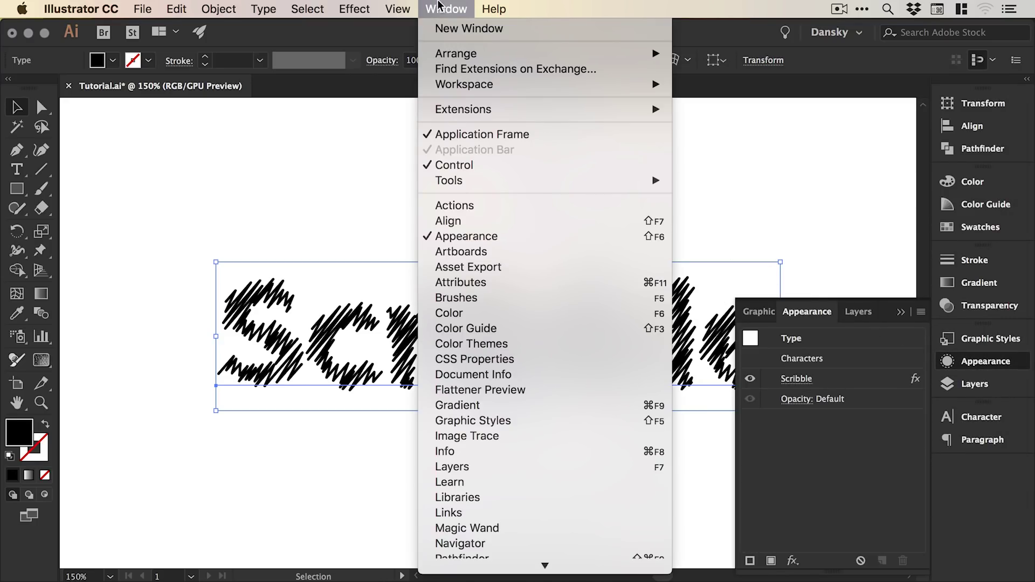
click(467, 236)
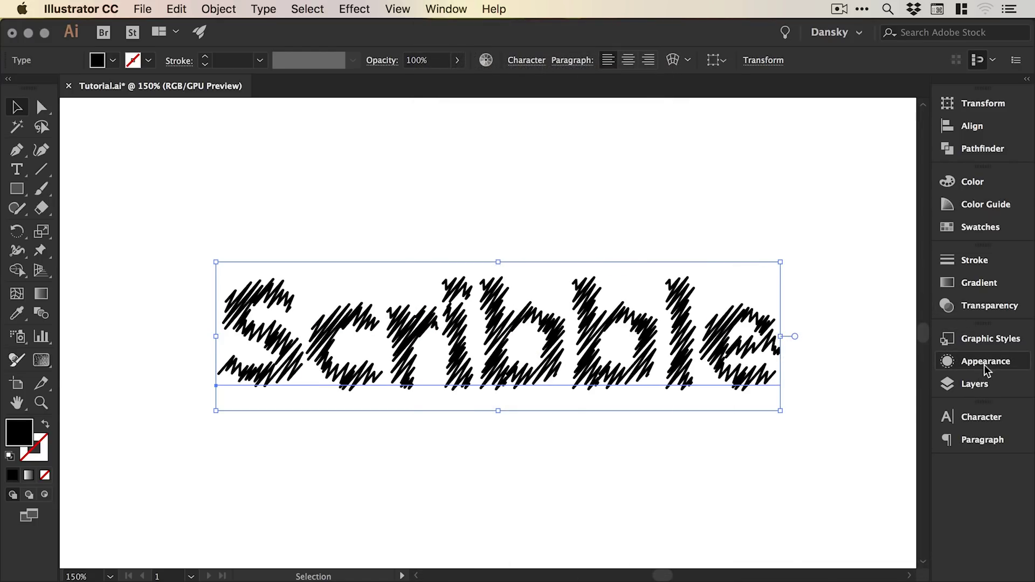
click(984, 366)
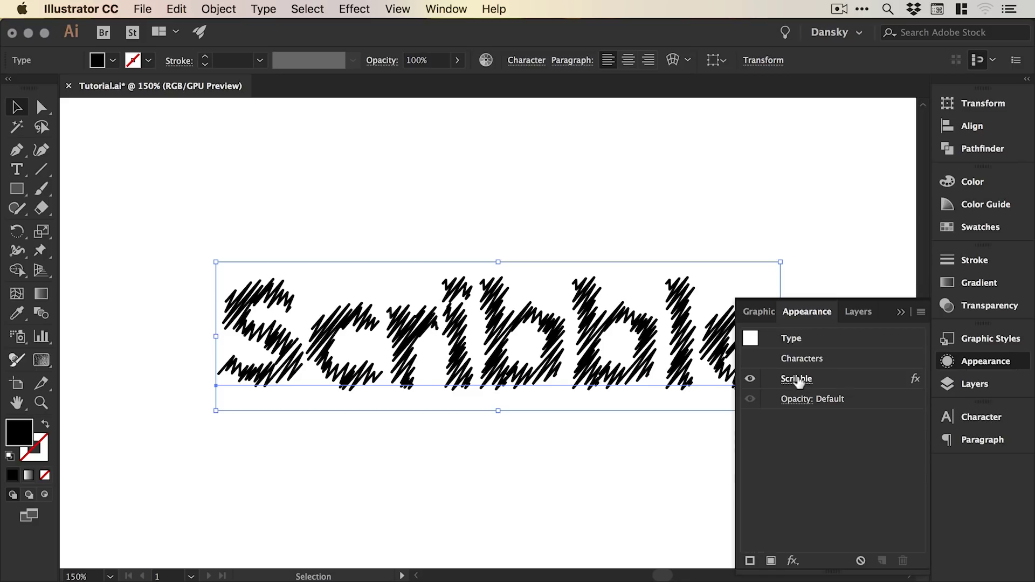
Step: Toggle and delete the Scribble effect, undo, then reconfirm its unchanged options
click(751, 381)
click(751, 381)
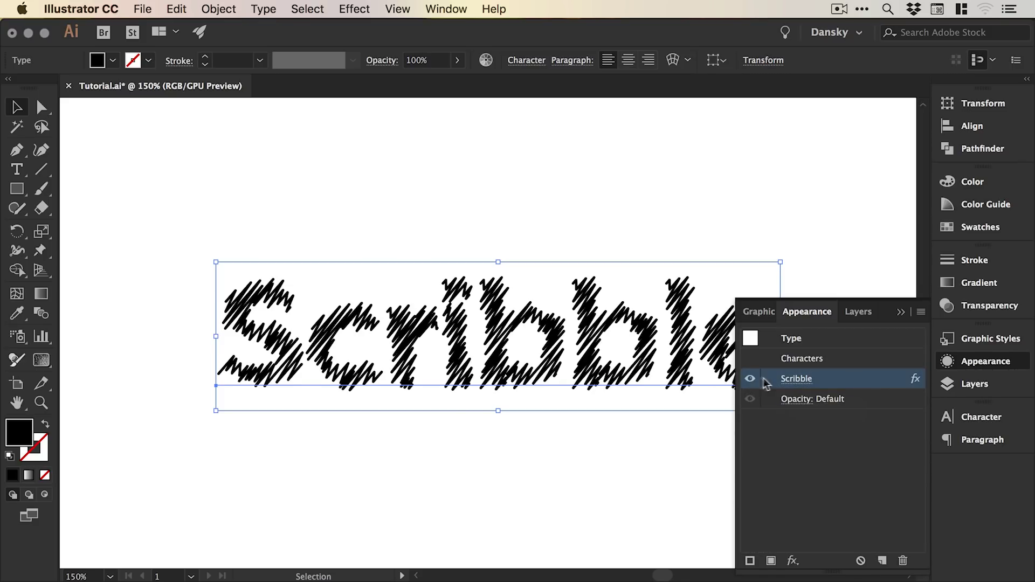
click(903, 561)
key(super+z)
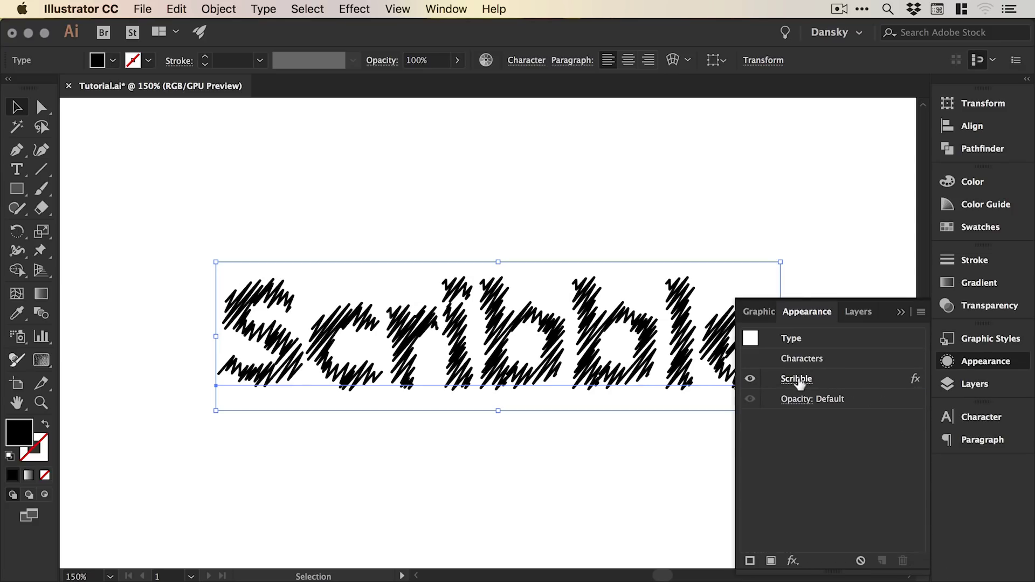
click(797, 379)
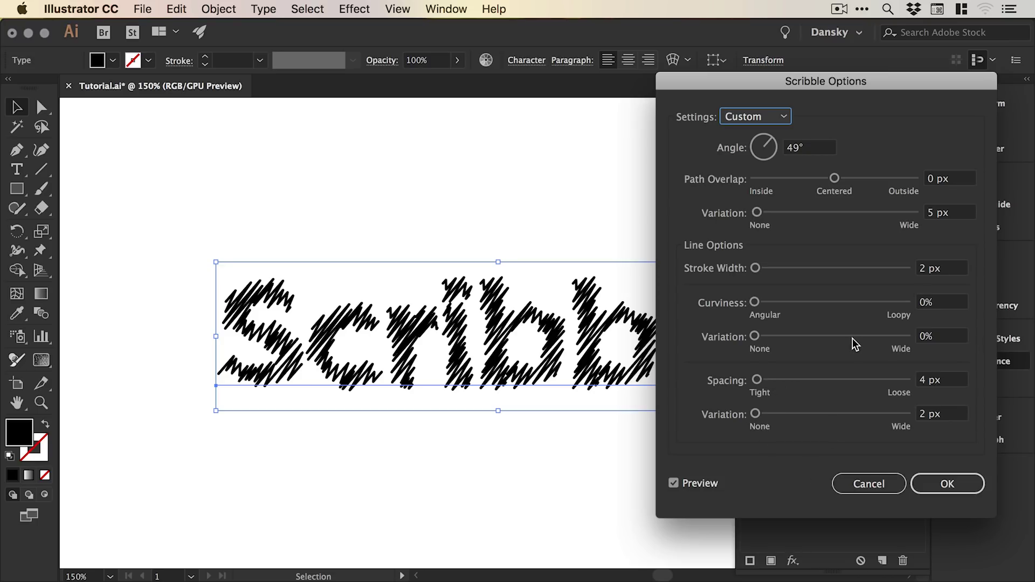
click(942, 488)
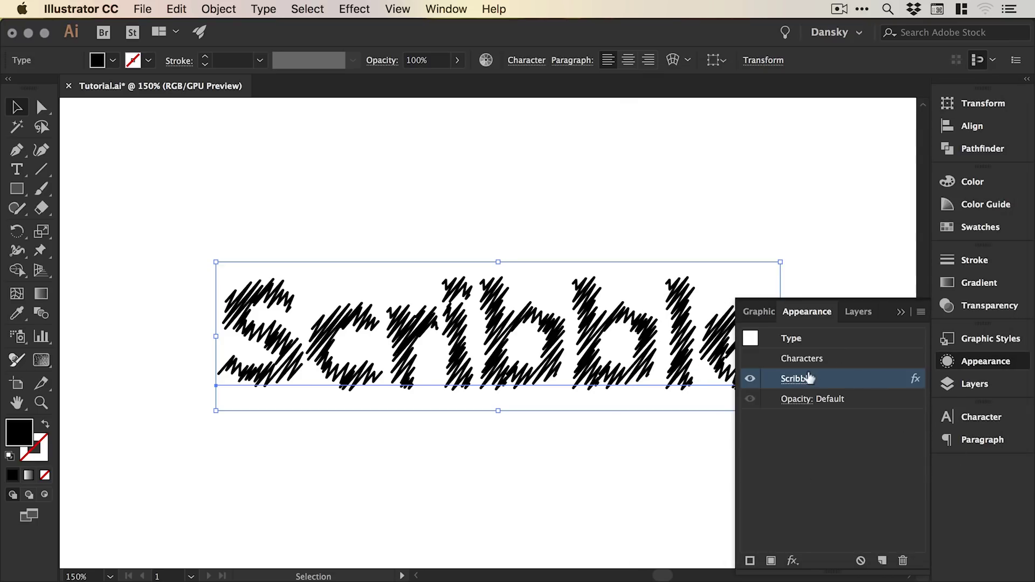
Step: Retype the text as 'Hello' and shift it right toward the artboard centre
click(965, 360)
double_click(474, 341)
key(super+a)
text(H)
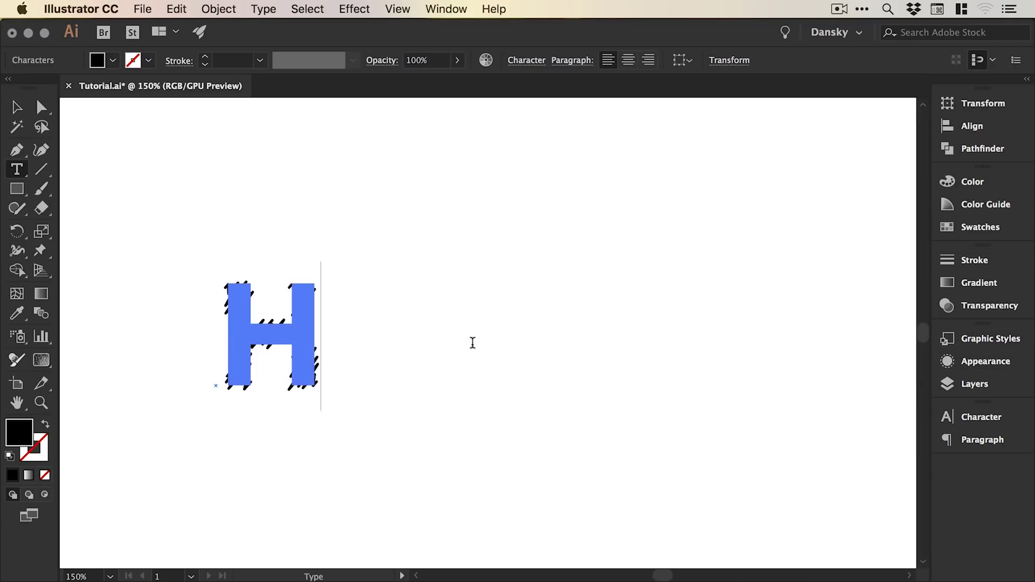
text(ello)
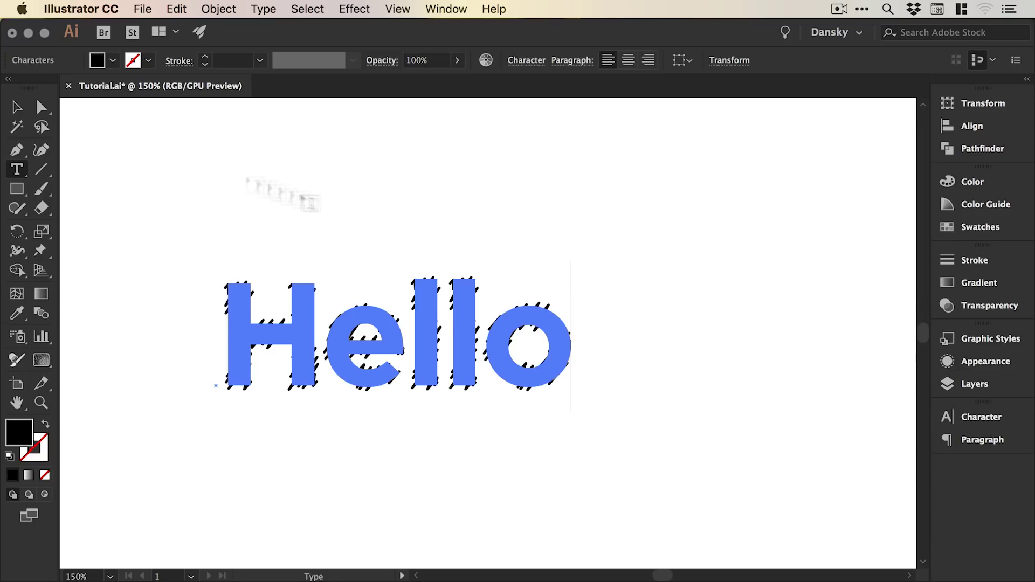
click(16, 107)
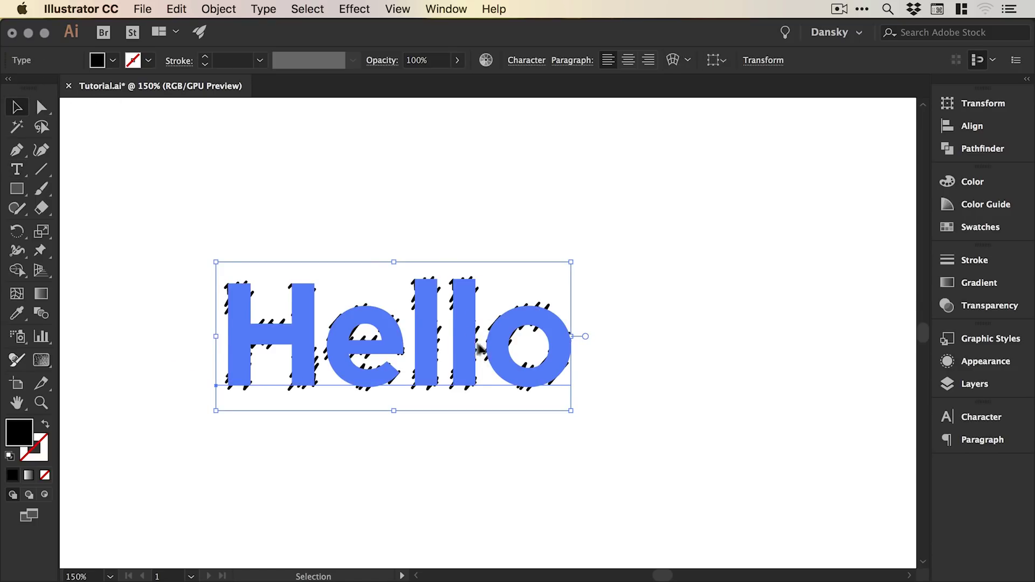
drag(480, 349, 586, 350)
click(561, 273)
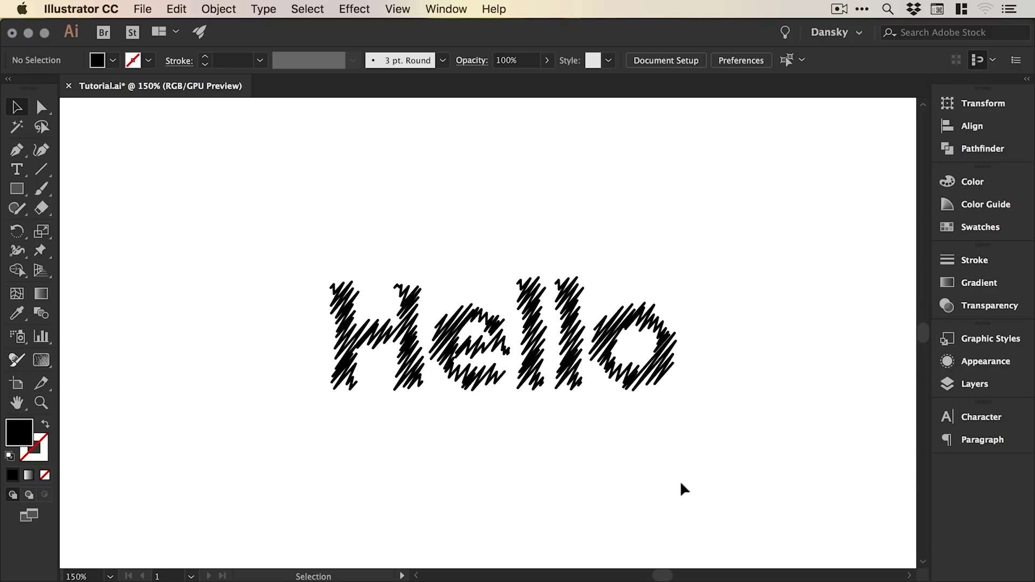
Step: Marquee-select the entire Hello text object with the Selection tool
click(981, 151)
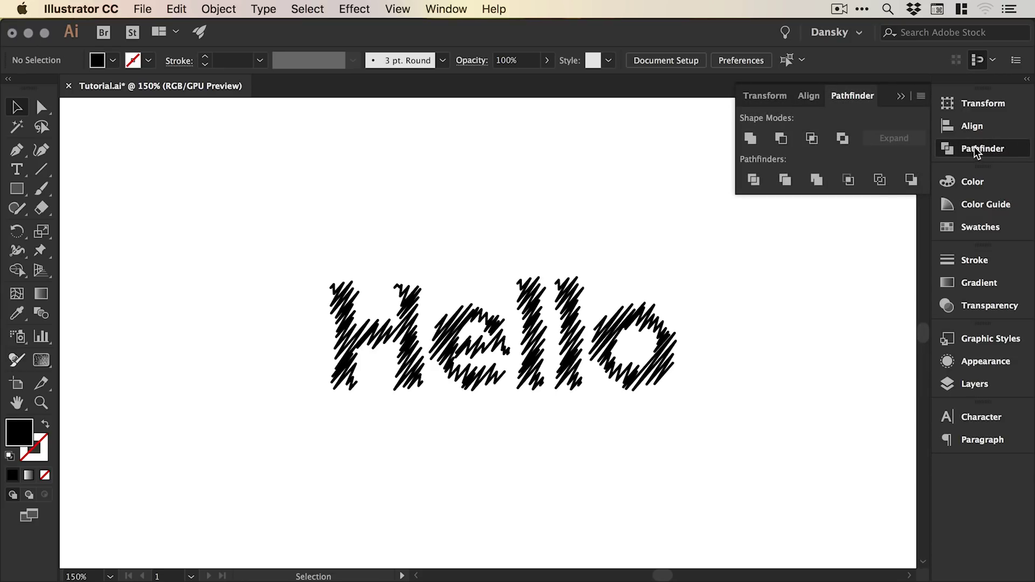
click(983, 151)
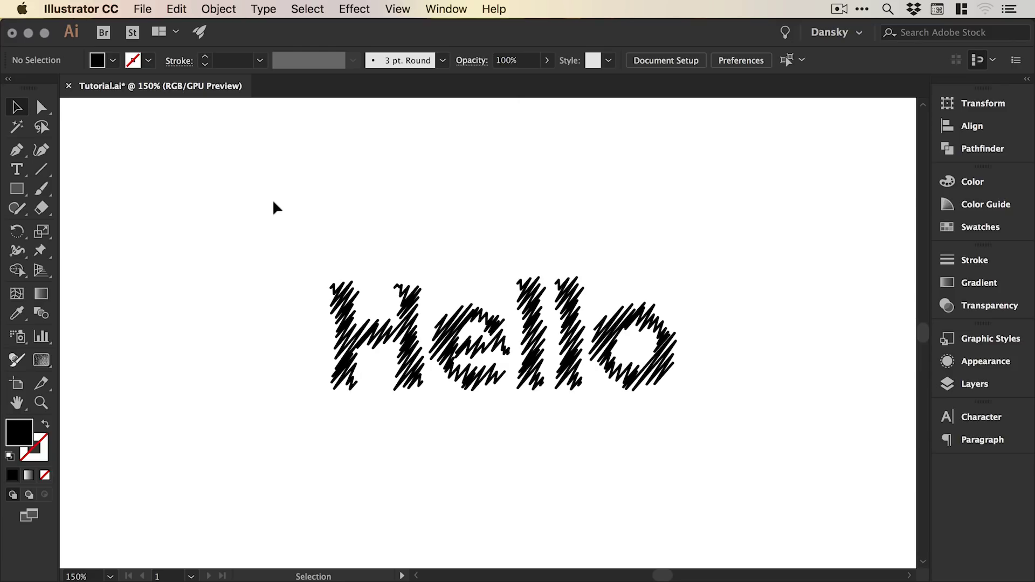
drag(283, 219, 636, 396)
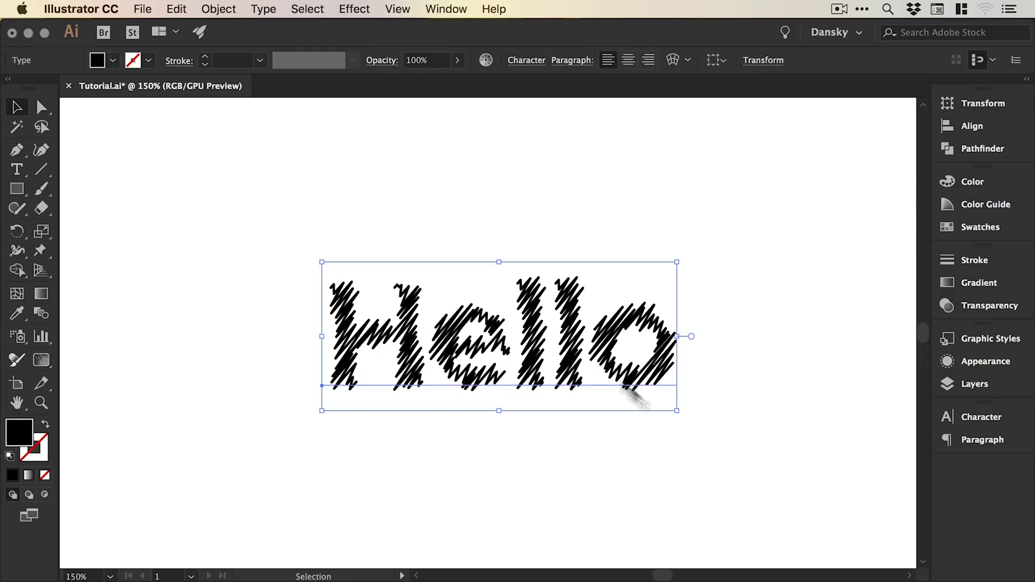
Step: Expand the Hello scribble appearance into outlines using Object > Expand Appearance
click(219, 8)
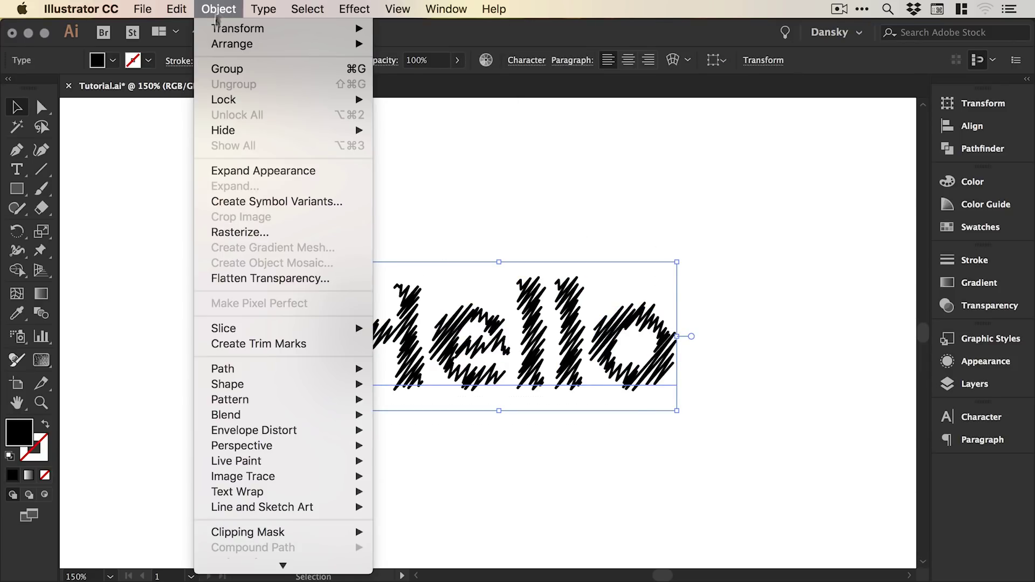
click(250, 171)
click(998, 363)
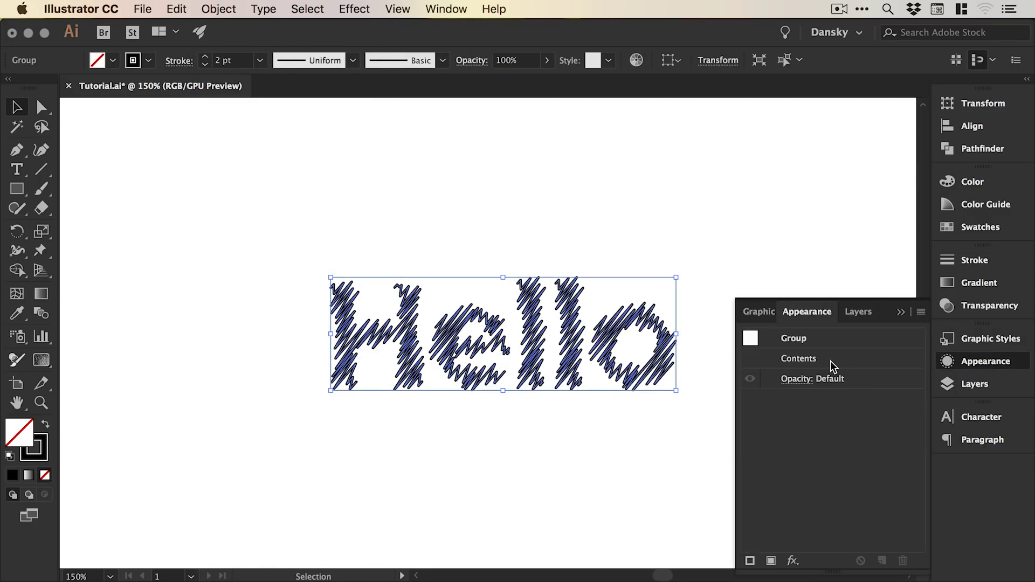
click(979, 364)
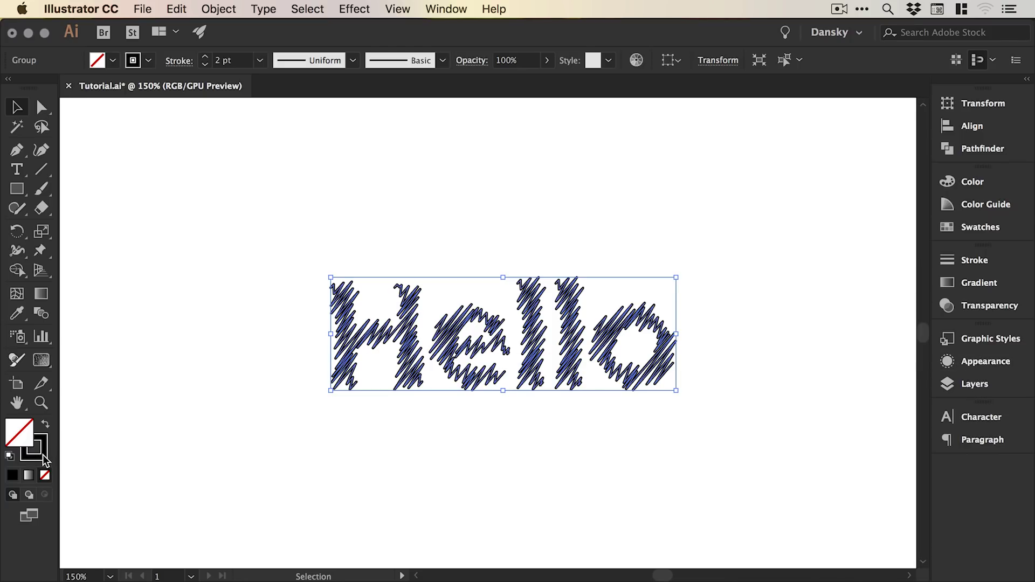
Step: Raise the scribble stroke weight from 2 pt to 3 pt, then deselect
click(958, 254)
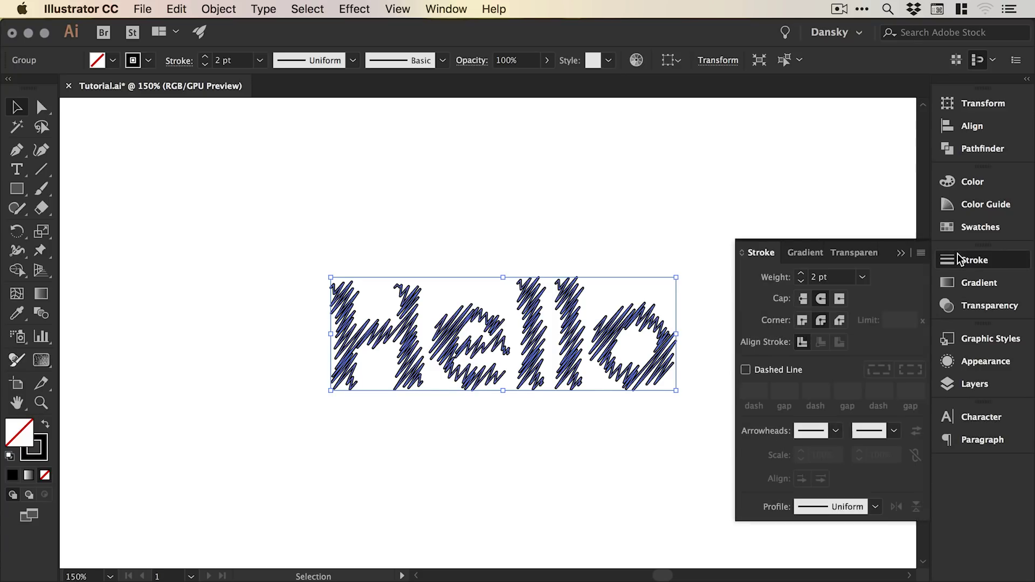
click(802, 274)
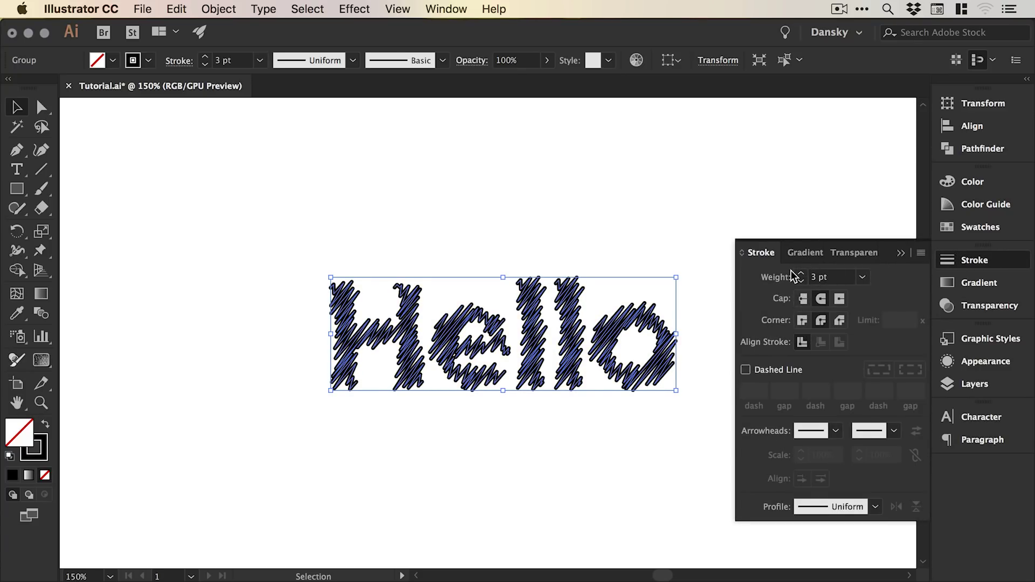
click(981, 262)
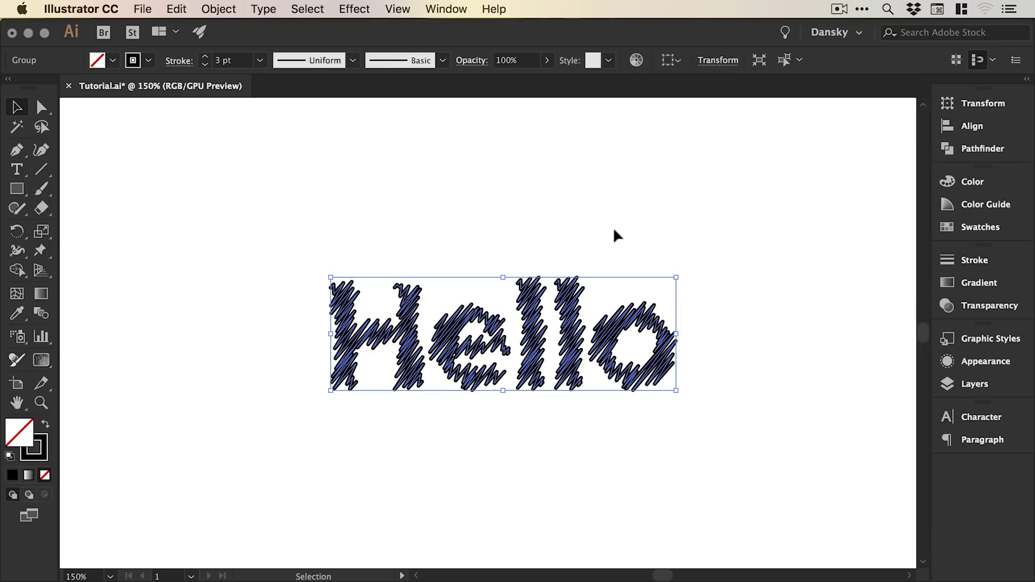
click(614, 227)
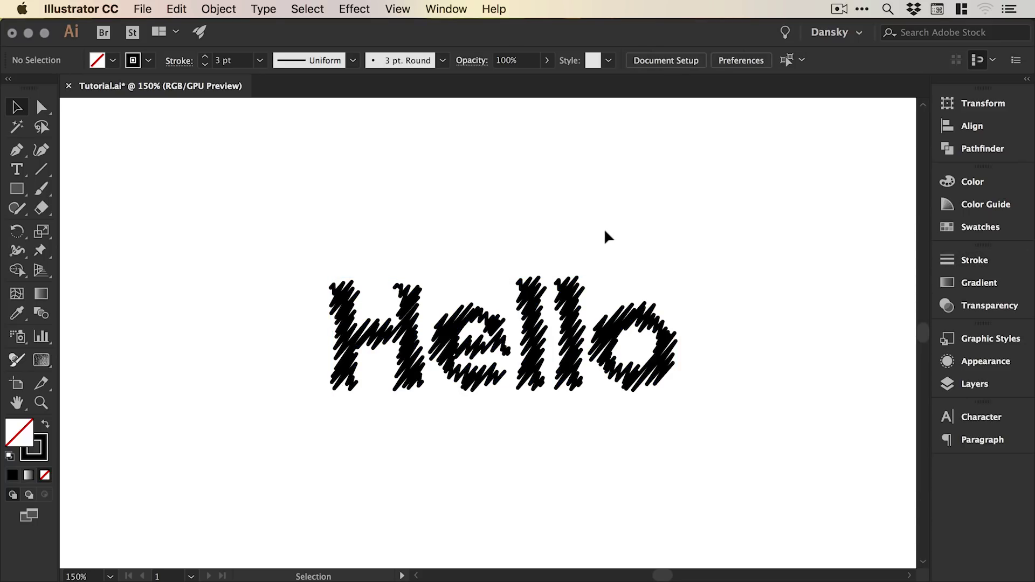
Step: Check the Hello scribble paths in Outline view at 300%, then reselect the whole word
key(super+y)
key(super+equal)
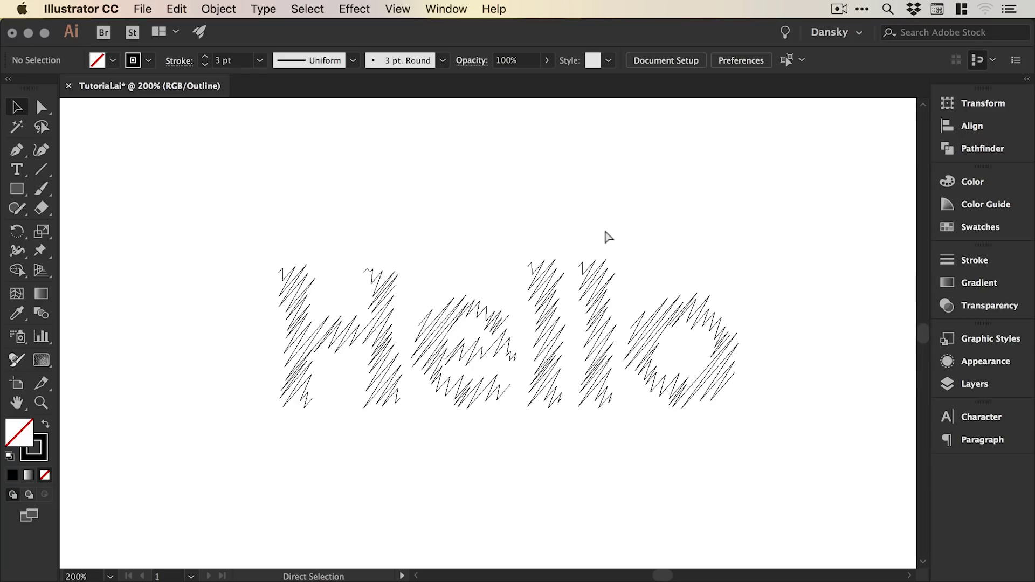
key(super+equal)
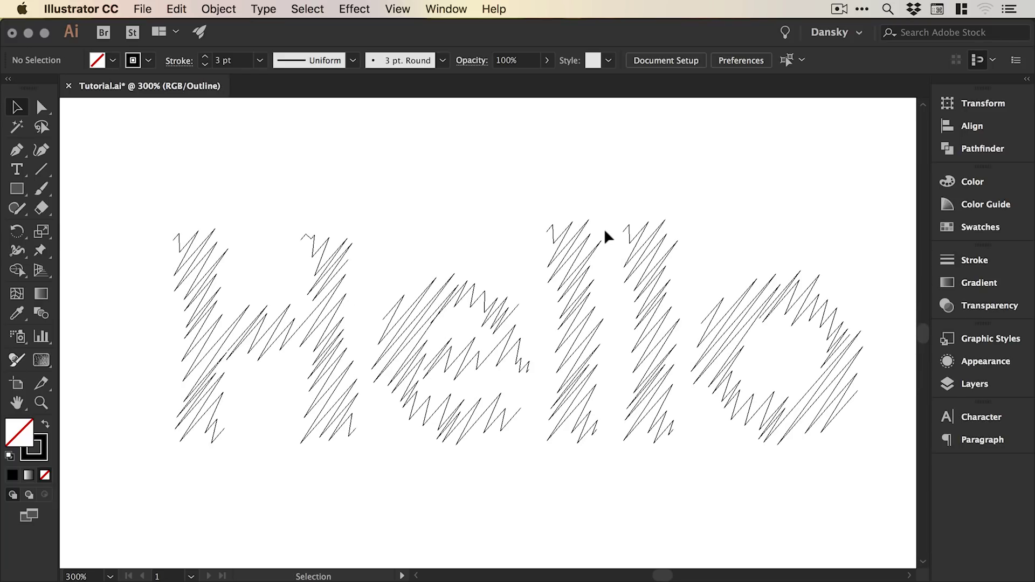
key(super+y)
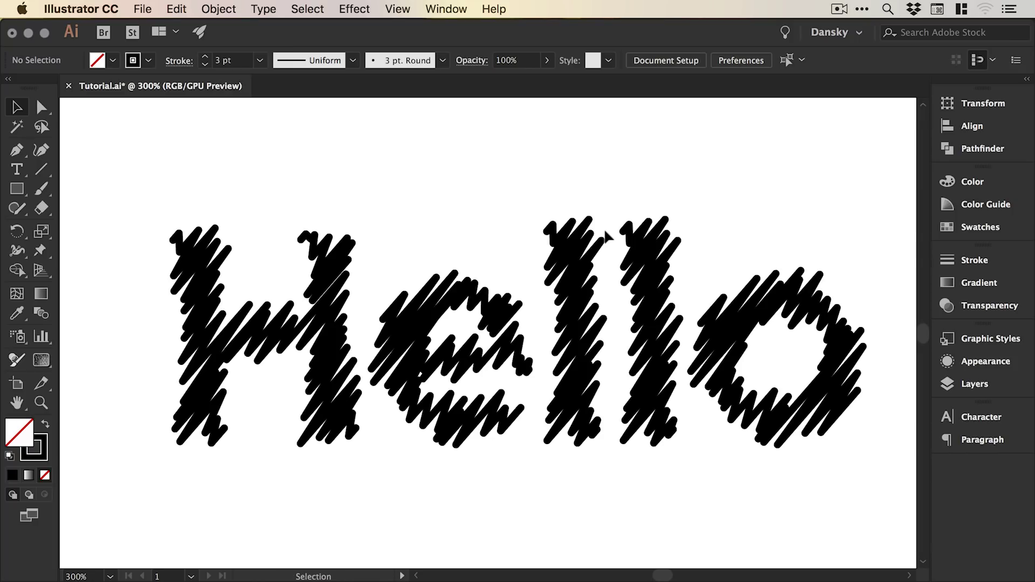
drag(261, 175, 747, 491)
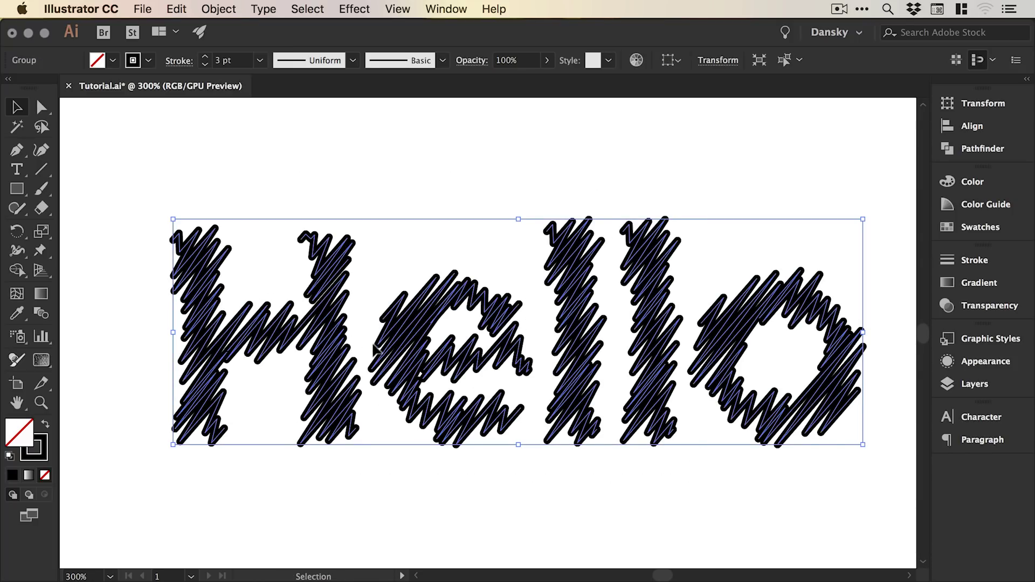
Step: Expand the scribbled Hello's fill and stroke into outlines via Object > Expand
click(214, 9)
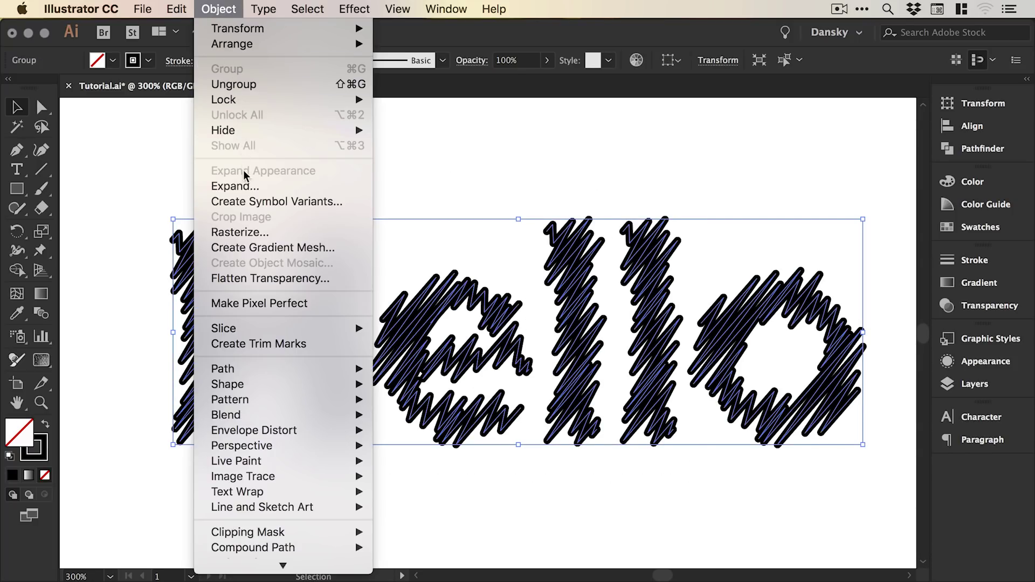
click(241, 187)
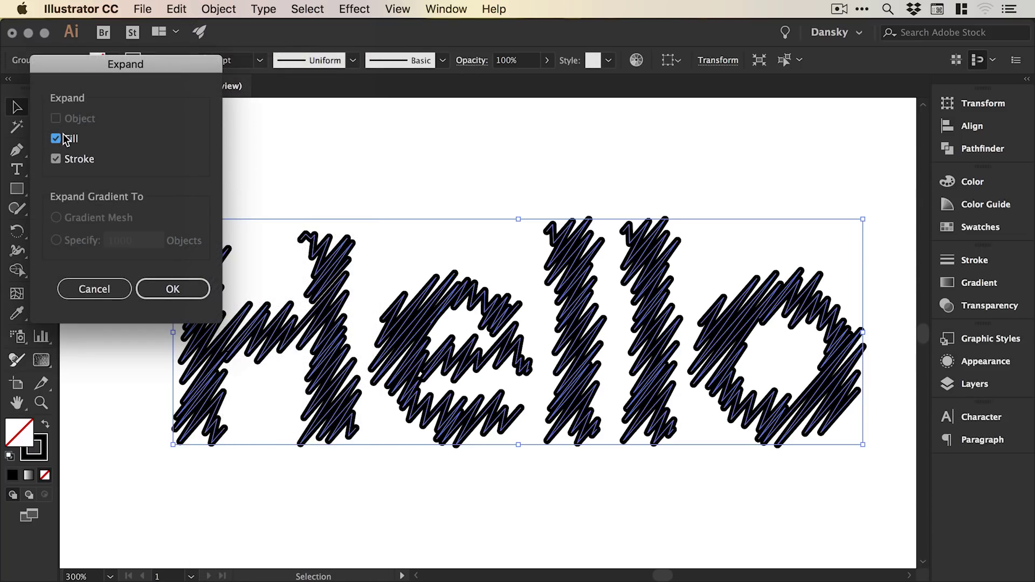
click(170, 290)
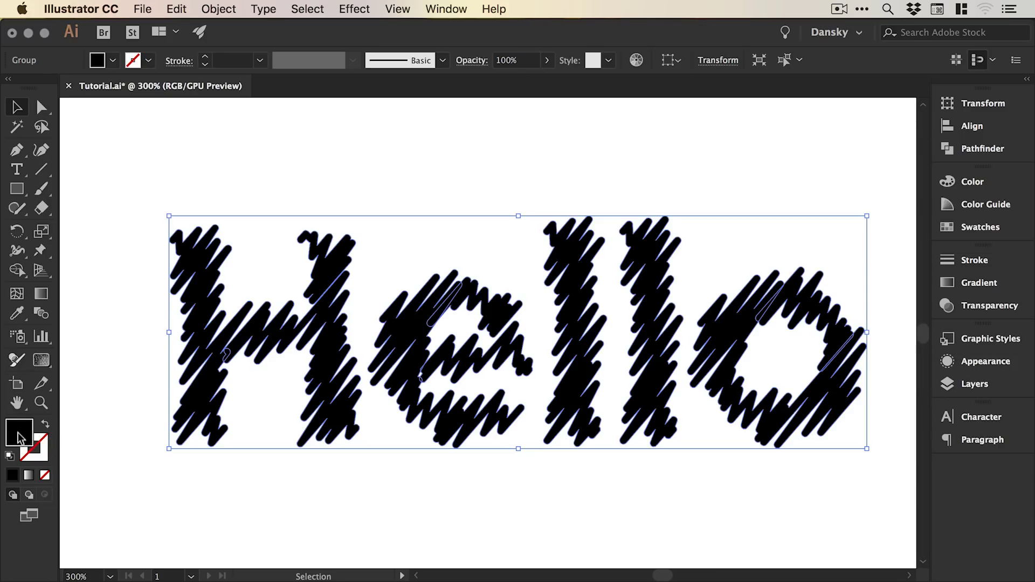
Step: Fill the expanded Hello outlines with a navy blue swatch
click(984, 227)
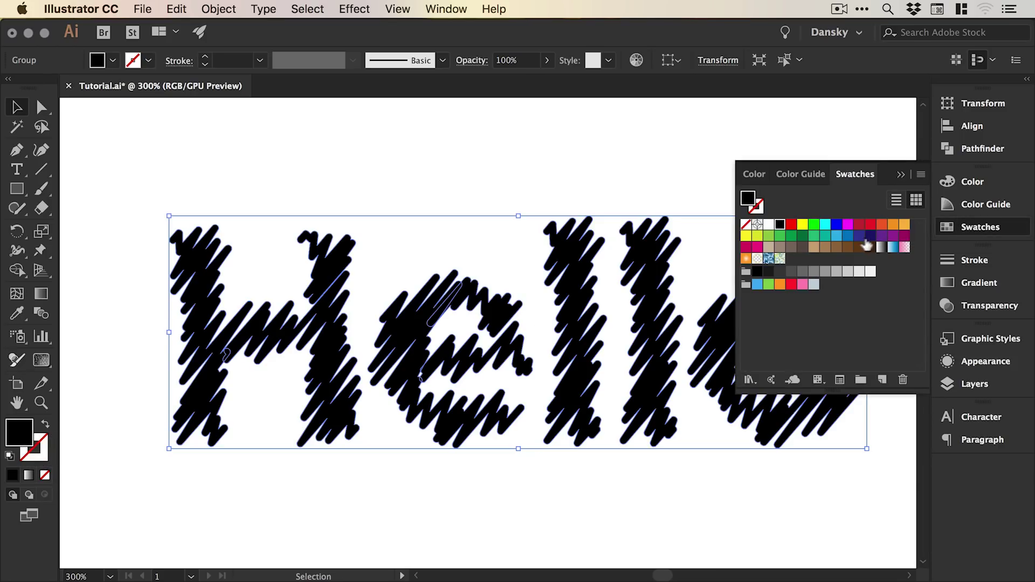
click(837, 237)
click(848, 237)
click(860, 236)
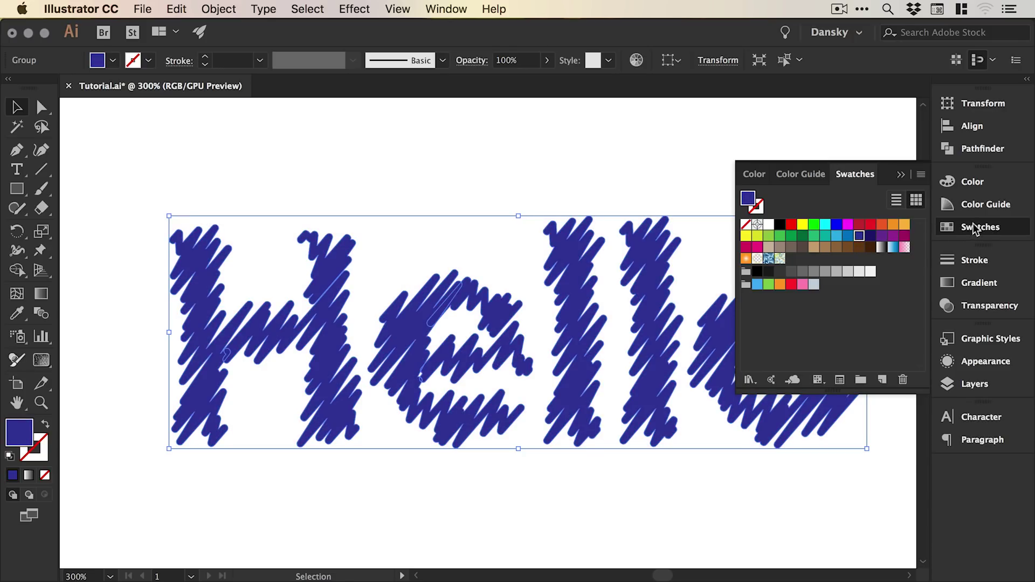
click(977, 227)
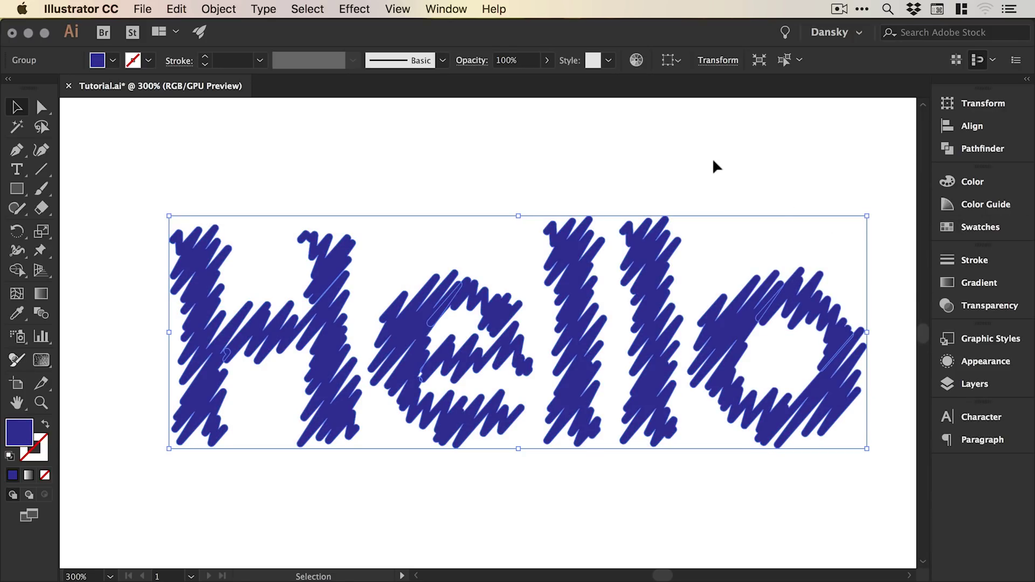
Step: Zoom into the H outlines, return to 300%, pan, and marquee-select all of Hello
key(a)
key(v)
key(super+y)
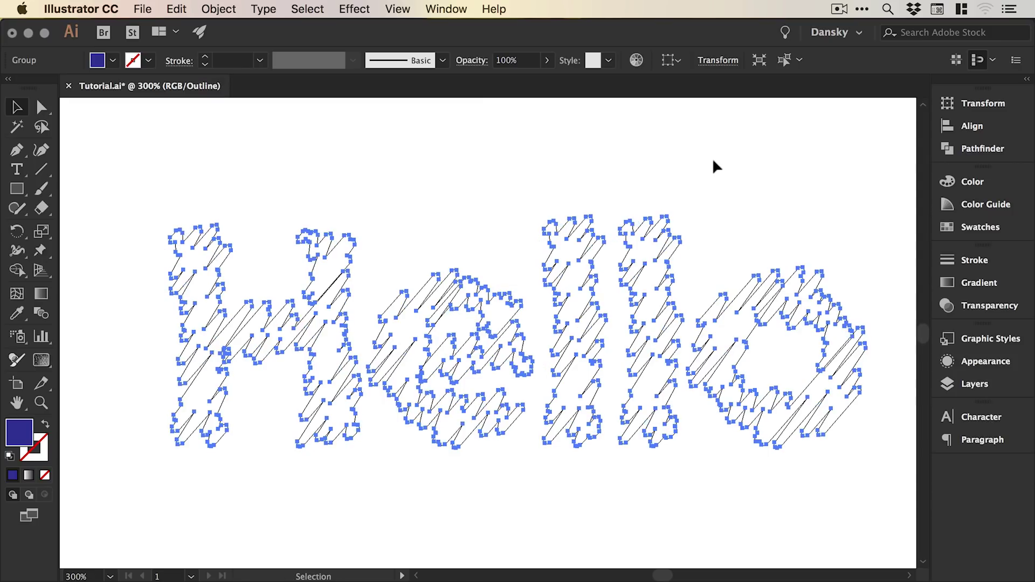
click(615, 171)
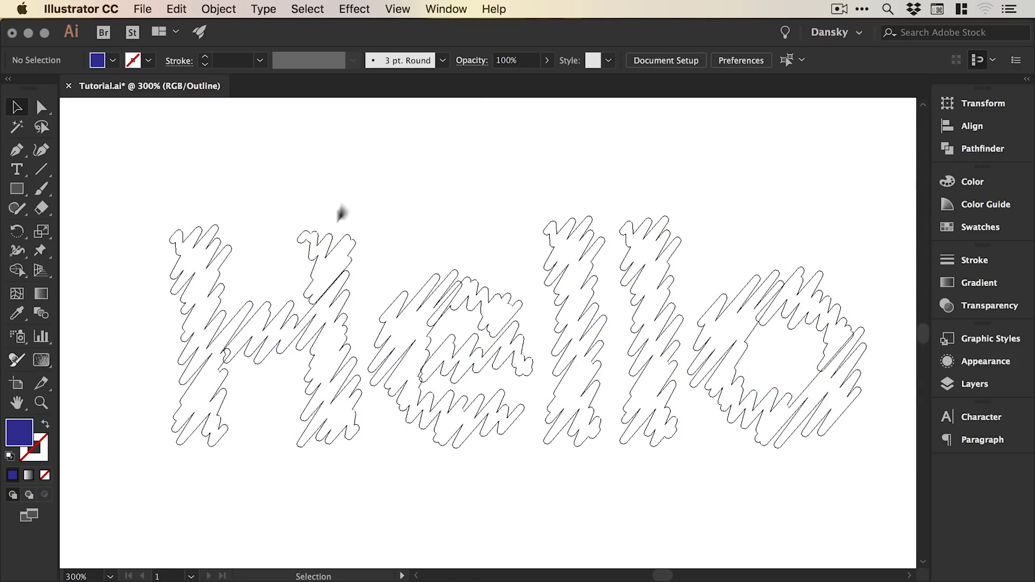
key(z)
drag(198, 325, 289, 324)
key(v)
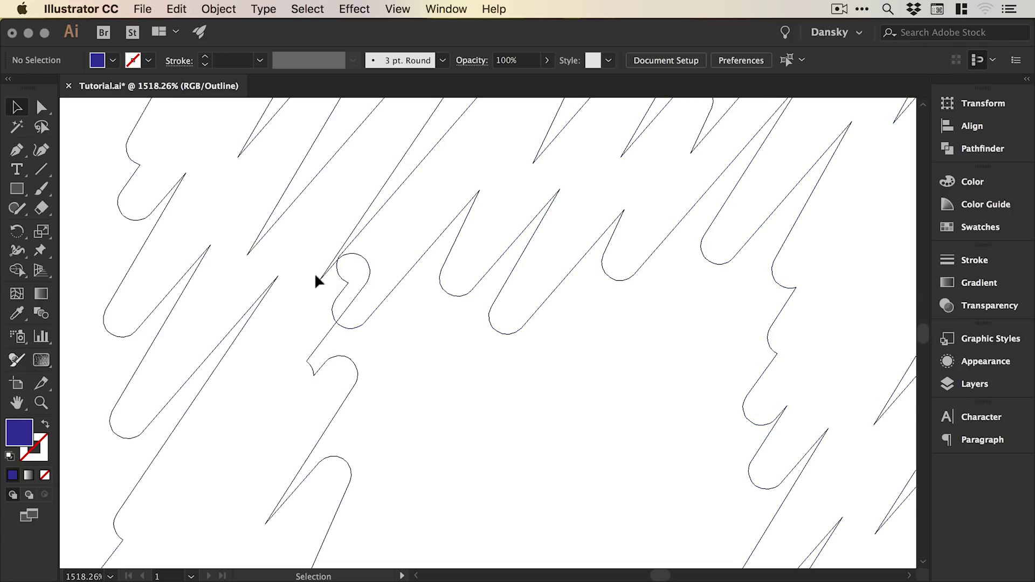
key(super+minus)
key(super+minus)
key(super+minus)
key(super+minus)
key(super+minus)
key(space)
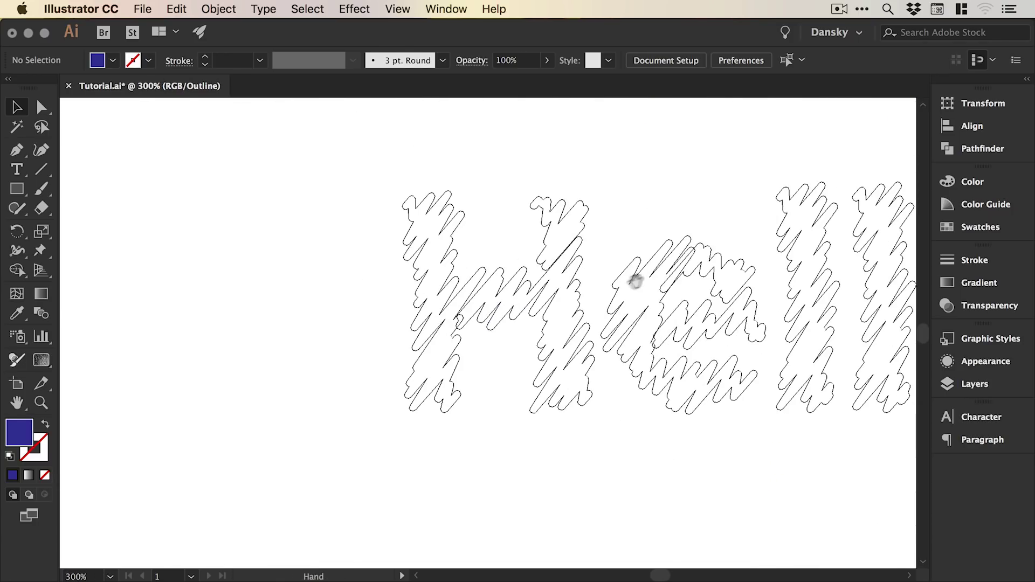
drag(636, 282, 379, 304)
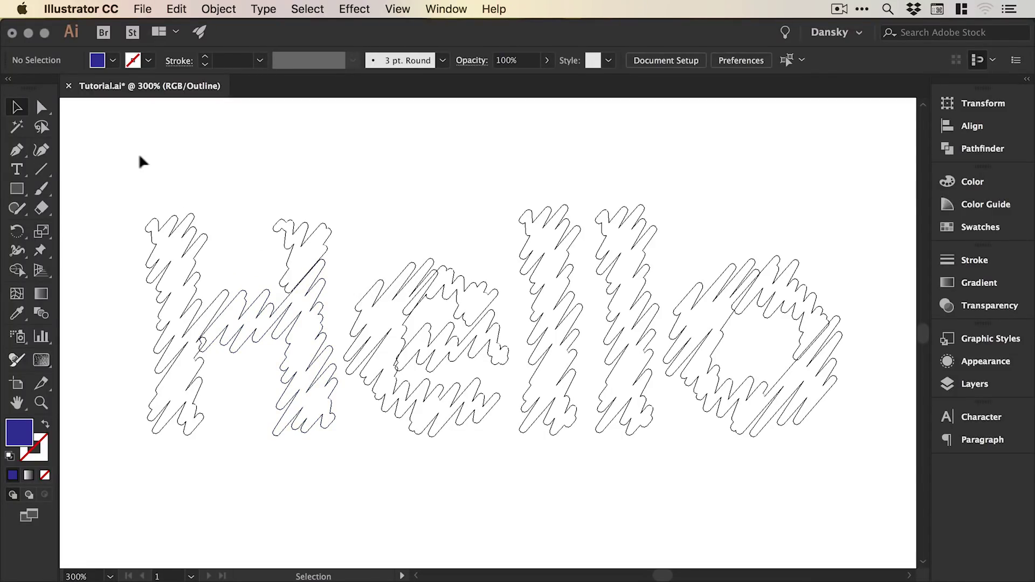
drag(118, 147, 860, 502)
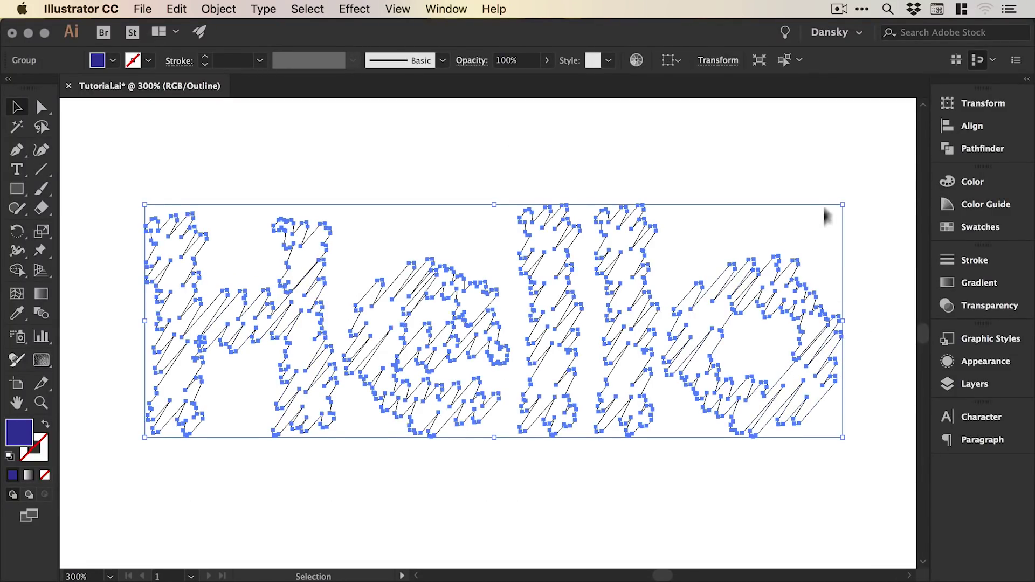
Step: Apply Pathfinder Unite to merge every Hello path into one shape, then deselect
click(990, 149)
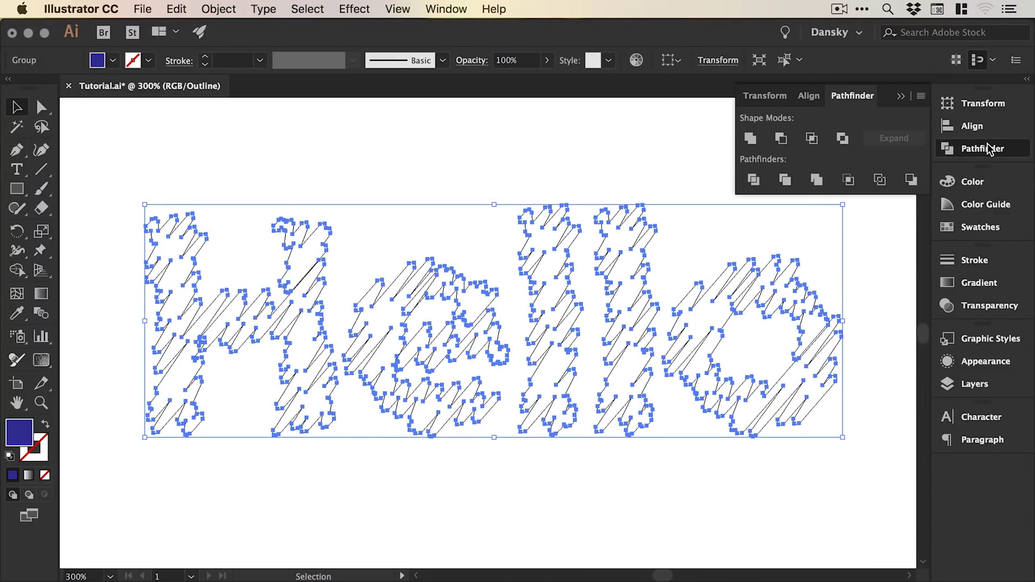
click(751, 138)
click(376, 142)
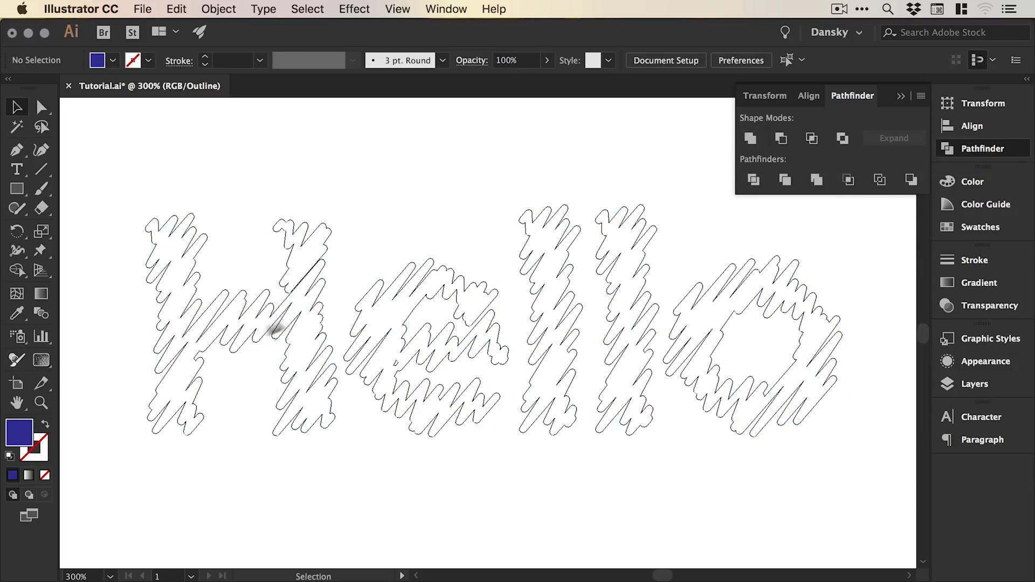
click(982, 151)
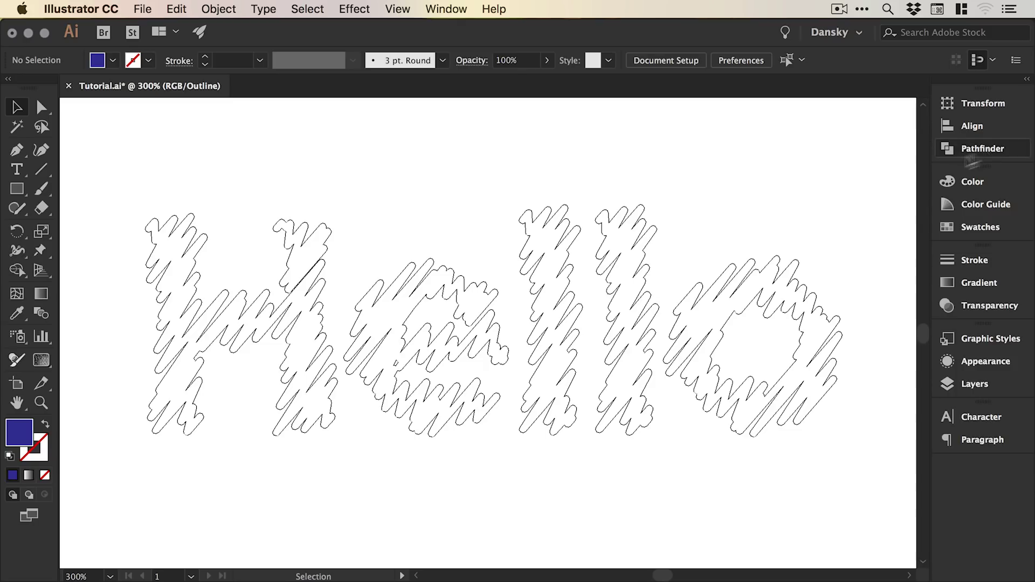
key(a)
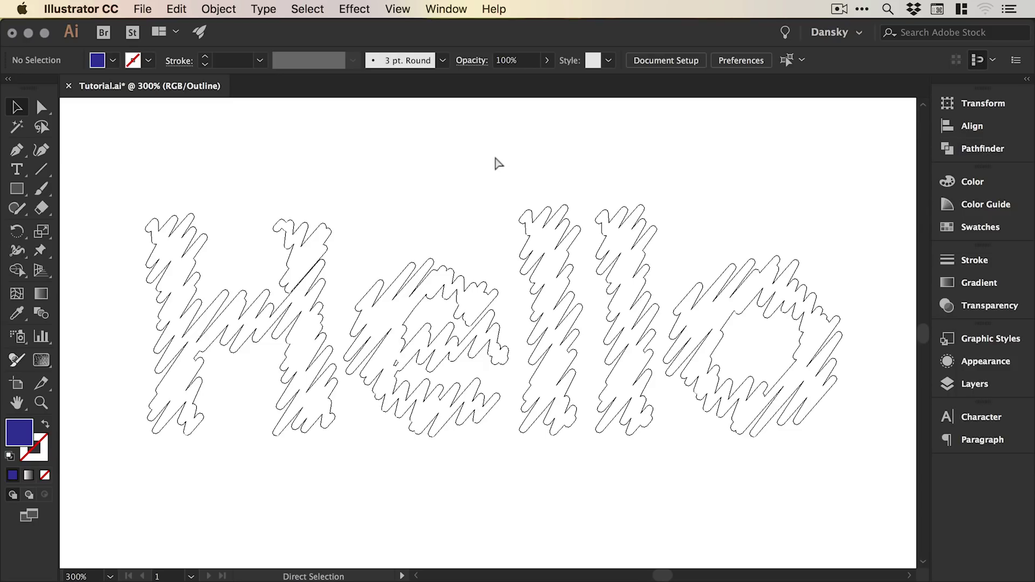
drag(497, 157, 509, 167)
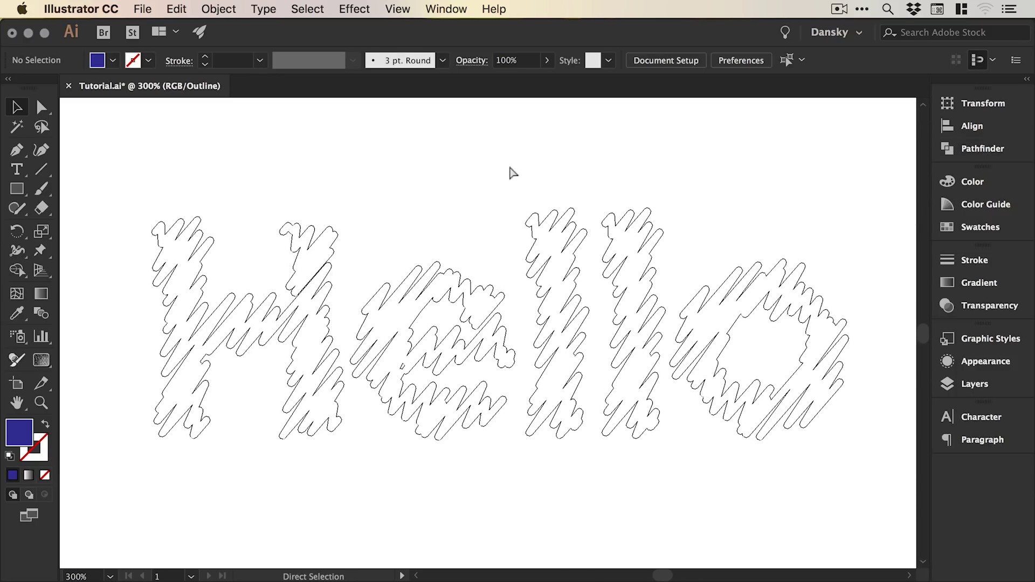